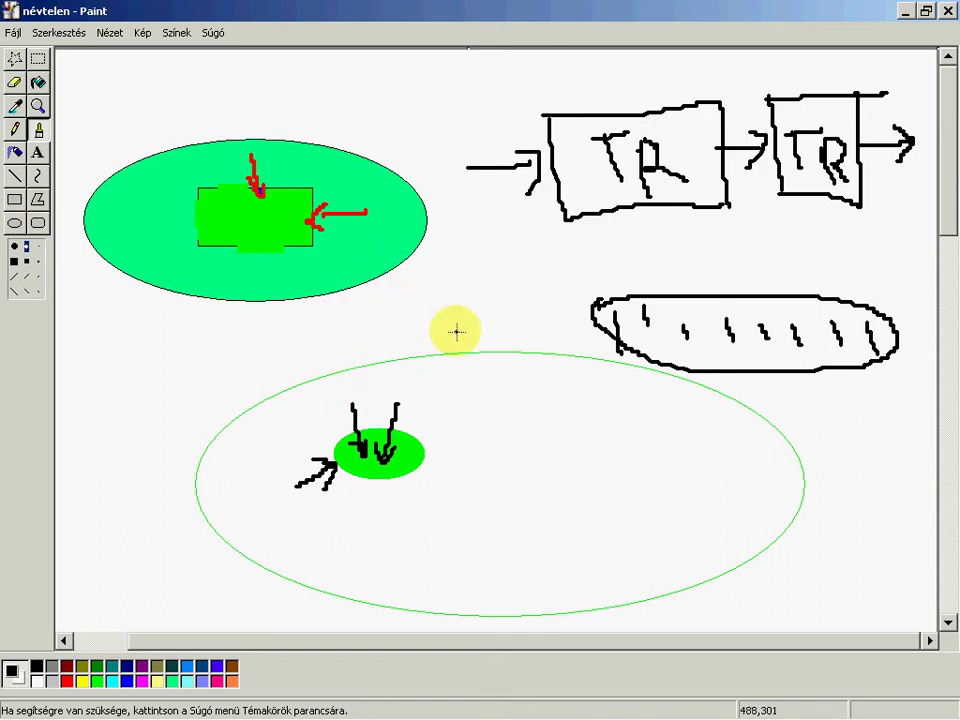
- Draw a black pencil loop around the green rectangle
{"action": "left_click", "coordinate": [359, 228]}
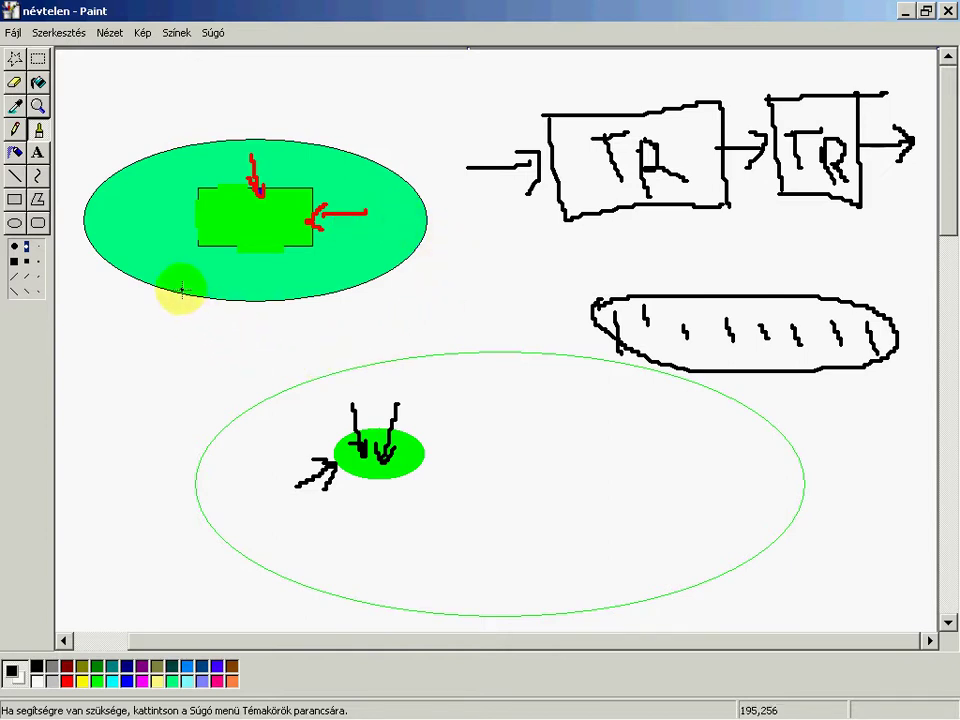
{"action": "left_click", "coordinate": [181, 233]}
{"action": "left_click", "coordinate": [345, 228]}
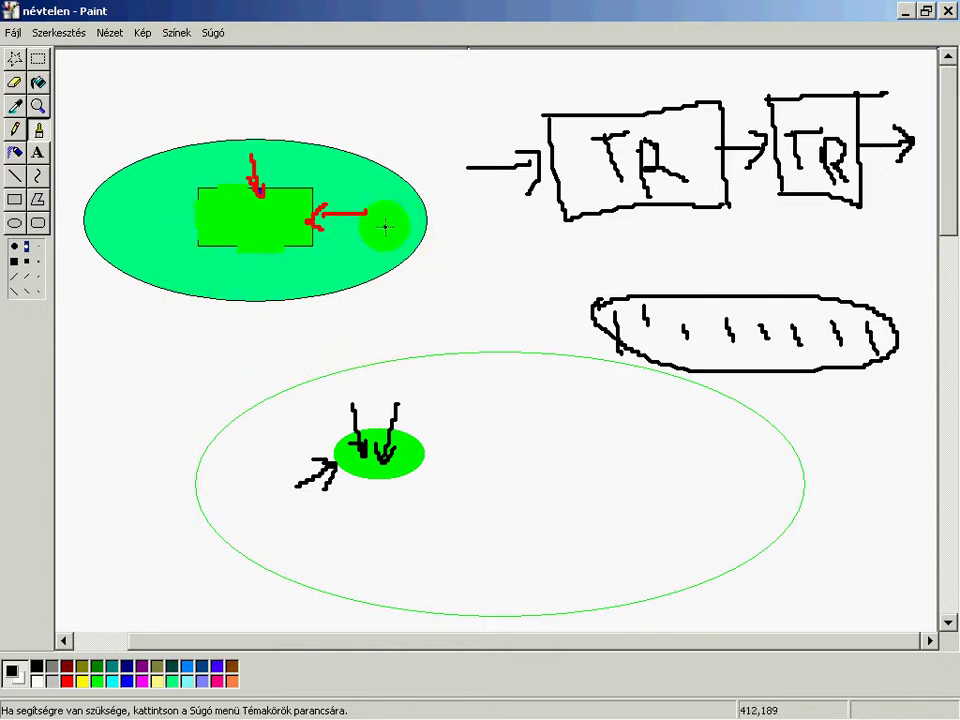
{"action": "mouse_move", "coordinate": [345, 228]}
{"action": "left_mouse_down"}
{"action": "mouse_move", "coordinate": [330, 319]}
{"action": "mouse_move", "coordinate": [163, 268]}
{"action": "mouse_move", "coordinate": [180, 230]}
{"action": "left_mouse_up"}
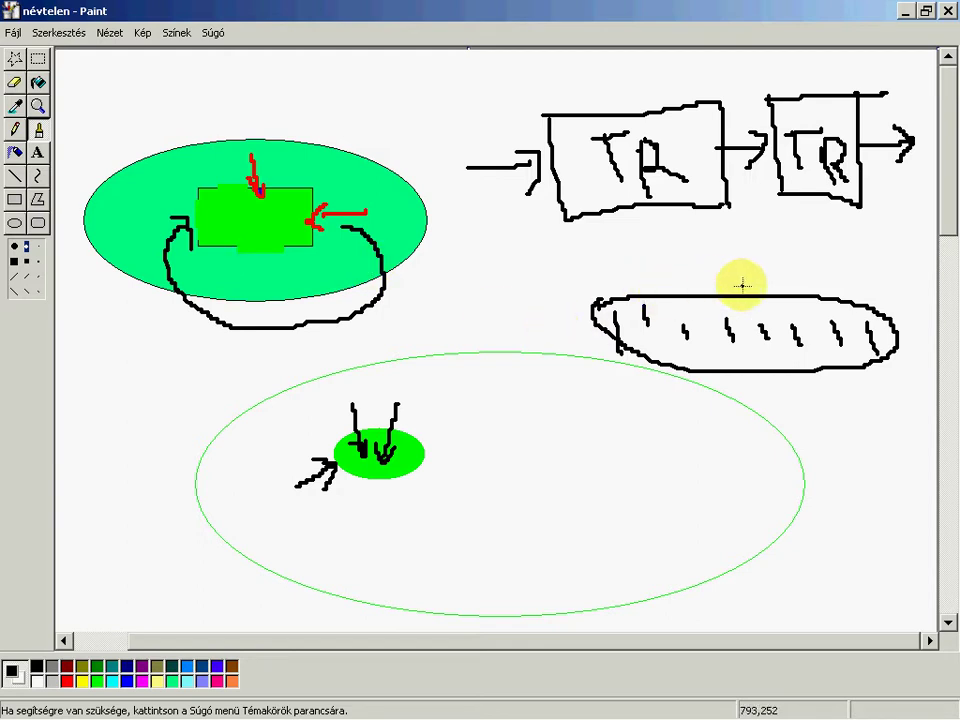
- Add black strokes around the right oval and a small scribble by the red arrow
{"action": "mouse_move", "coordinate": [727, 272]}
{"action": "left_mouse_down"}
{"action": "mouse_move", "coordinate": [643, 294]}
{"action": "mouse_move", "coordinate": [820, 342]}
{"action": "left_mouse_up"}
{"action": "left_click_drag", "start_coordinate": [755, 280], "coordinate": [804, 371]}
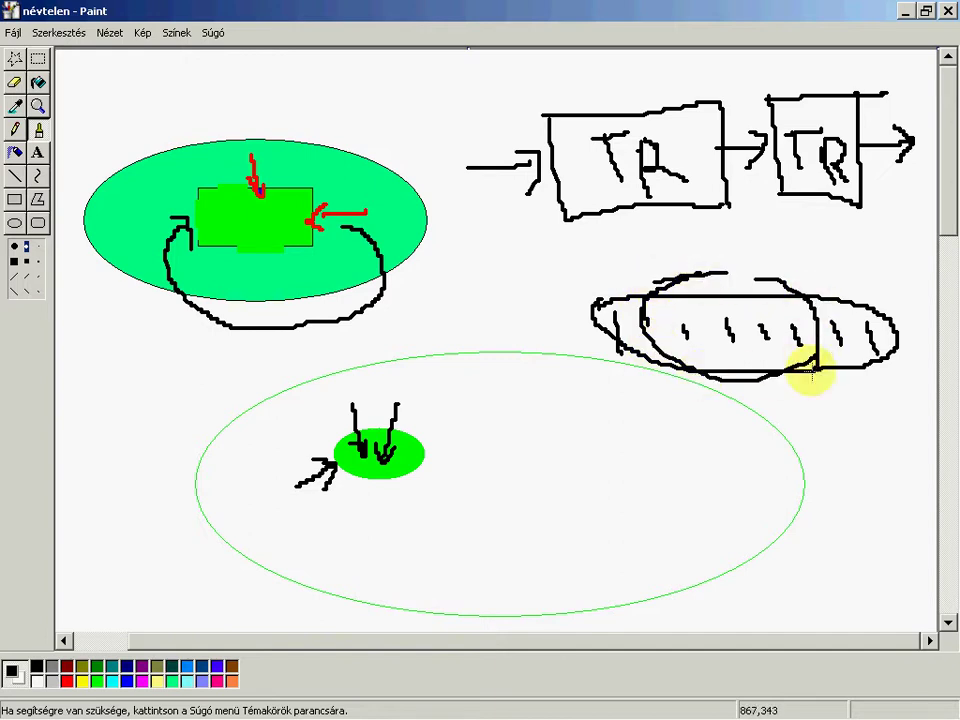
{"action": "left_click_drag", "start_coordinate": [328, 160], "coordinate": [340, 212]}
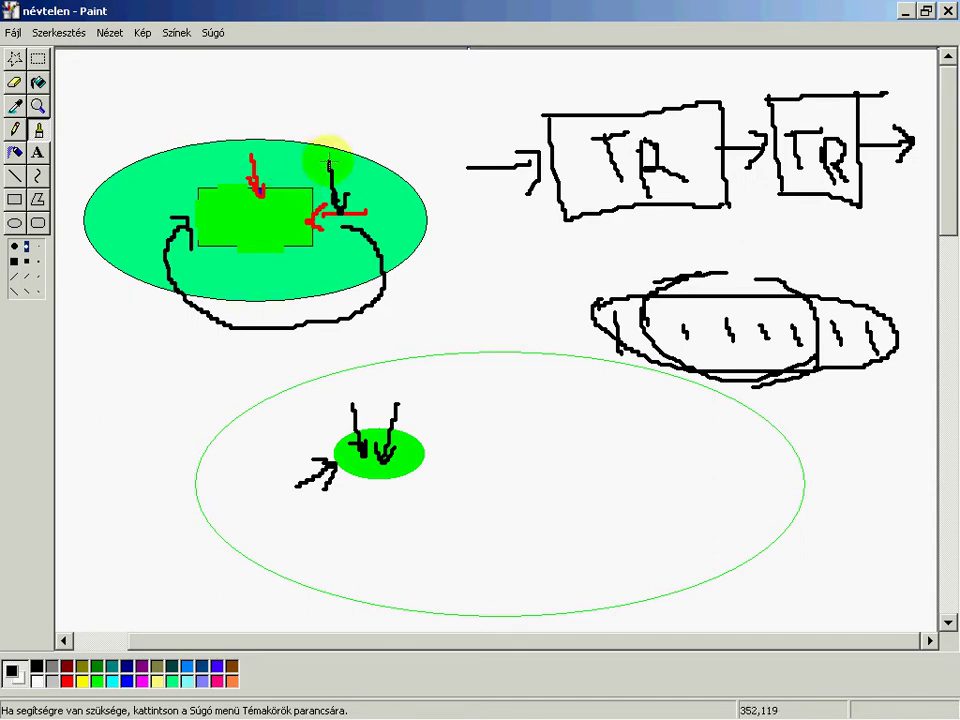
{"action": "mouse_move", "coordinate": [312, 195]}
{"action": "left_mouse_down"}
{"action": "mouse_move", "coordinate": [354, 170]}
{"action": "mouse_move", "coordinate": [367, 192]}
{"action": "left_mouse_up"}
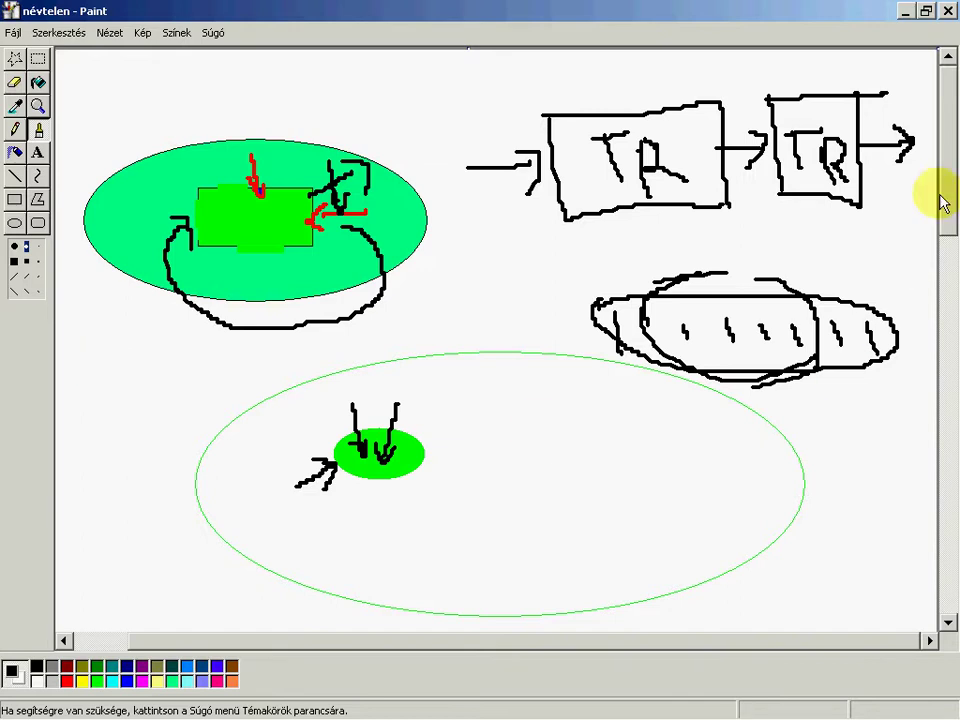
{"action": "left_click_drag", "start_coordinate": [948, 195], "coordinate": [951, 375]}
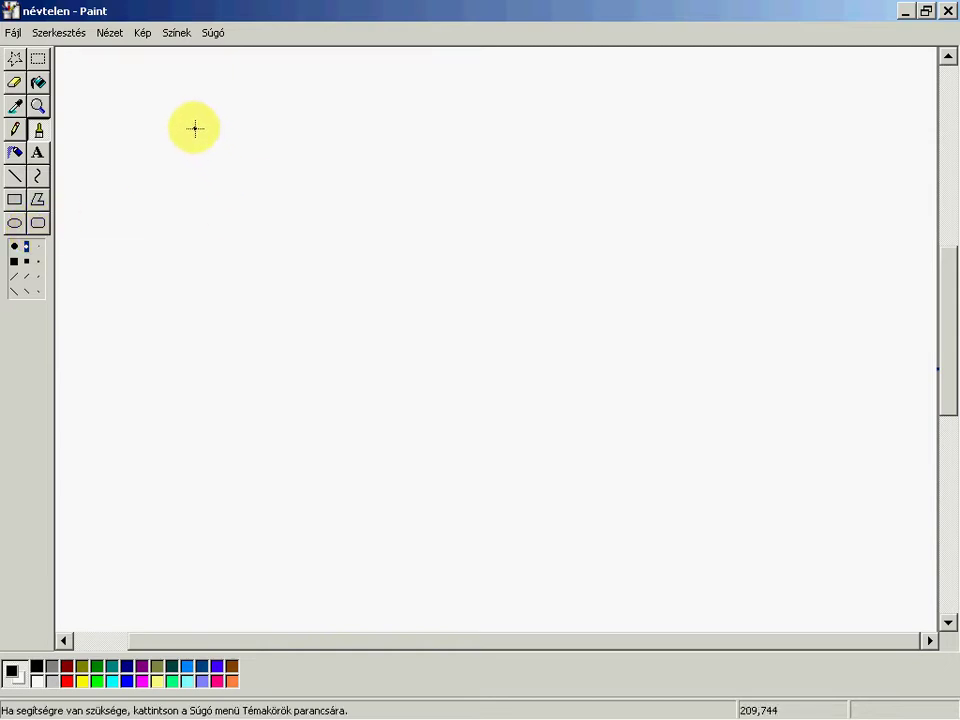
- Recolour the black loop around the green rectangle orange with the fill bucket
{"action": "left_click_drag", "start_coordinate": [950, 295], "coordinate": [926, 111]}
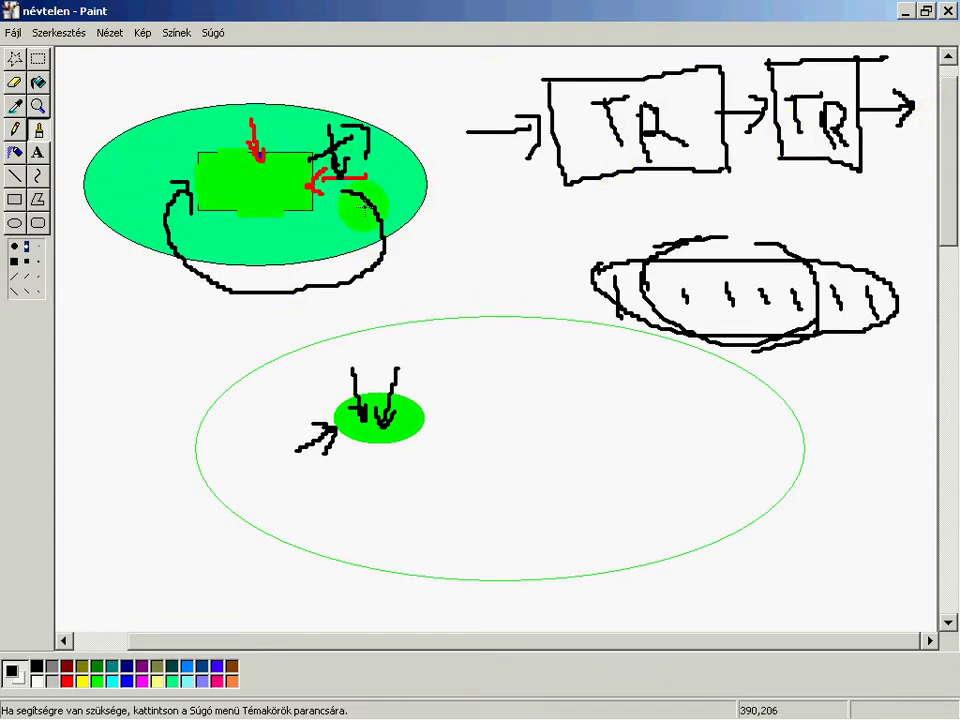
{"action": "left_click", "coordinate": [38, 82]}
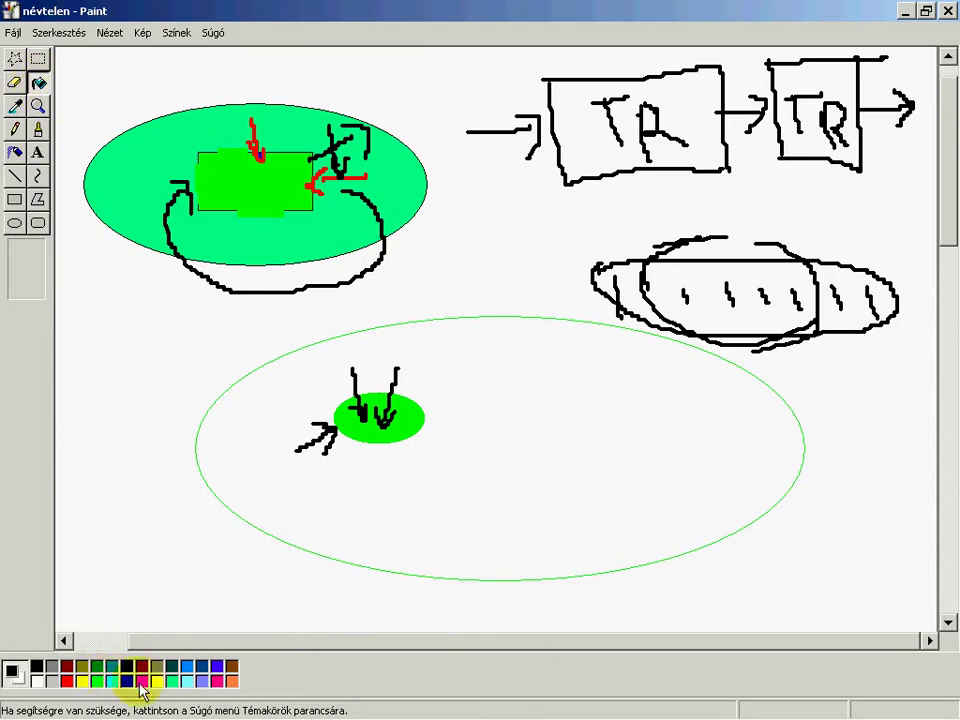
{"action": "left_click", "coordinate": [230, 682]}
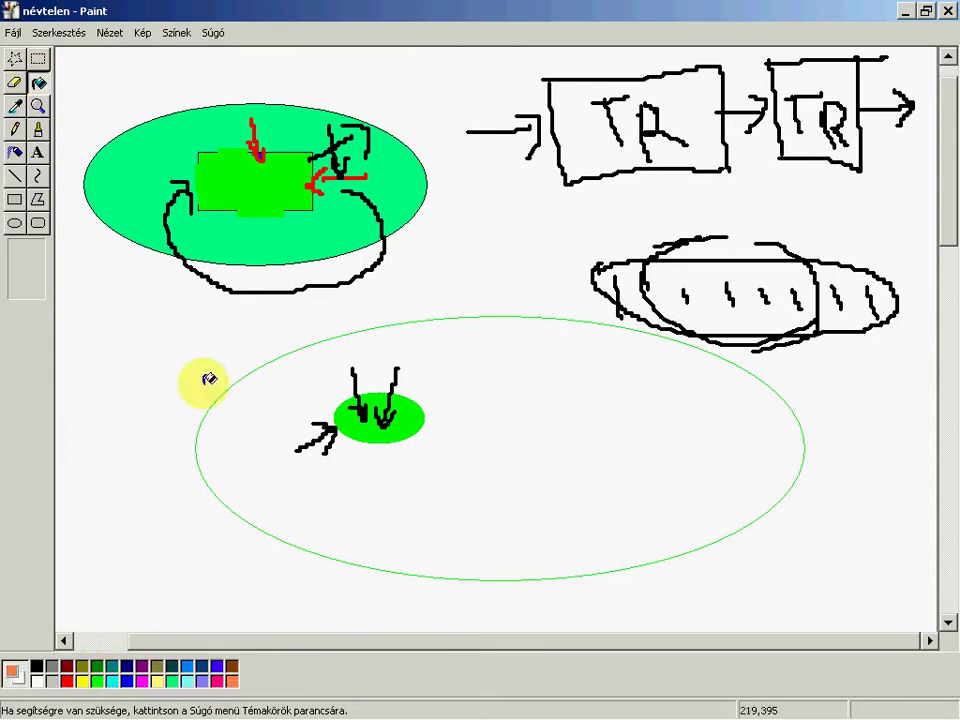
{"action": "left_click", "coordinate": [212, 274]}
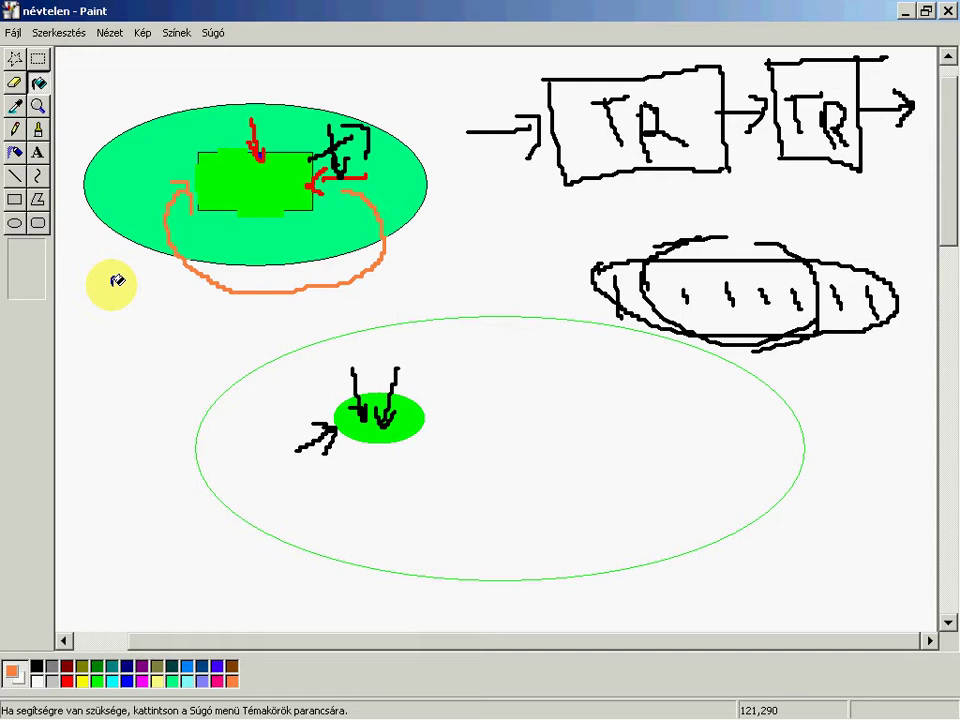
{"action": "left_click_drag", "start_coordinate": [952, 207], "coordinate": [954, 392]}
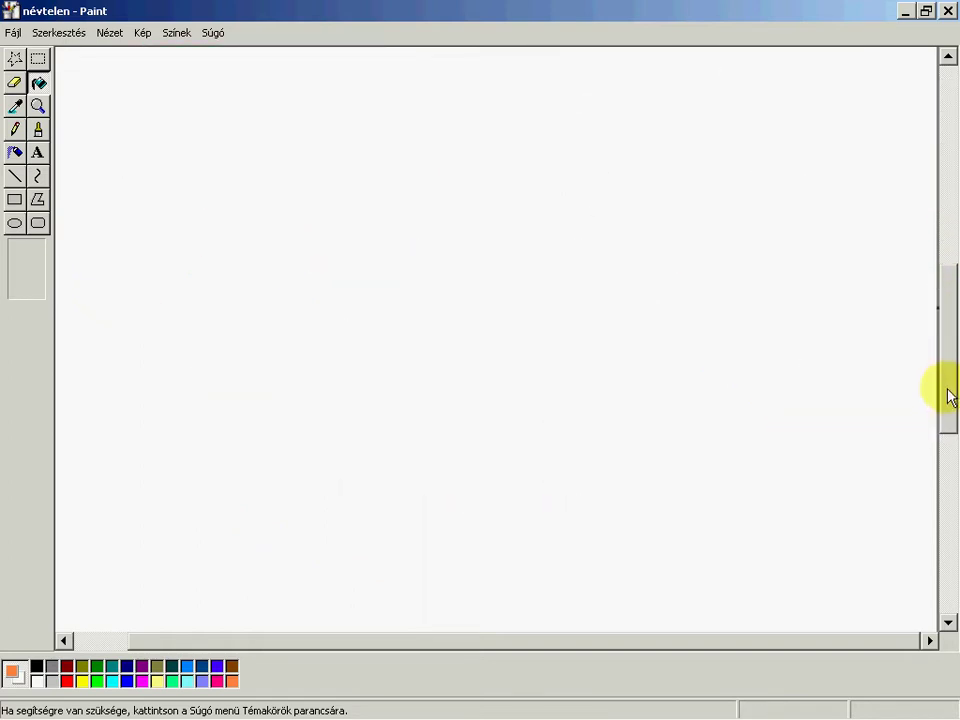
- Draw an orange rectangle with brushed arrows entering left and leaving right, and a T label below
{"action": "left_click", "coordinate": [14, 200]}
{"action": "mouse_move", "coordinate": [176, 116]}
{"action": "left_mouse_down"}
{"action": "mouse_move", "coordinate": [180, 191]}
{"action": "mouse_move", "coordinate": [334, 207]}
{"action": "left_mouse_up"}
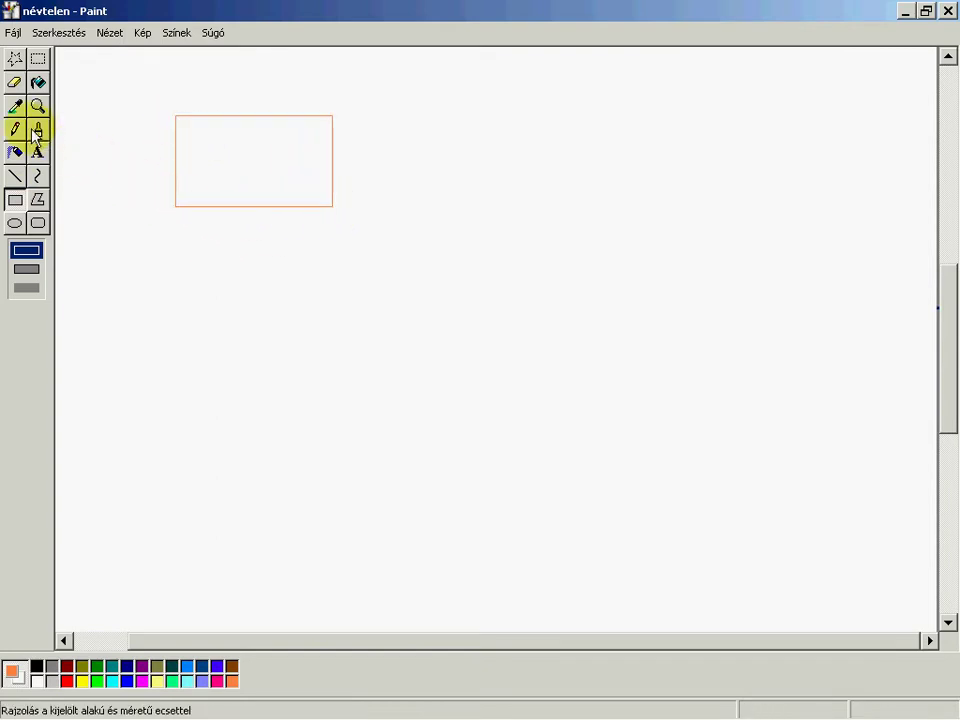
{"action": "left_click", "coordinate": [14, 152]}
{"action": "mouse_move", "coordinate": [125, 171]}
{"action": "left_mouse_down"}
{"action": "mouse_move", "coordinate": [170, 171]}
{"action": "mouse_move", "coordinate": [156, 191]}
{"action": "left_mouse_up"}
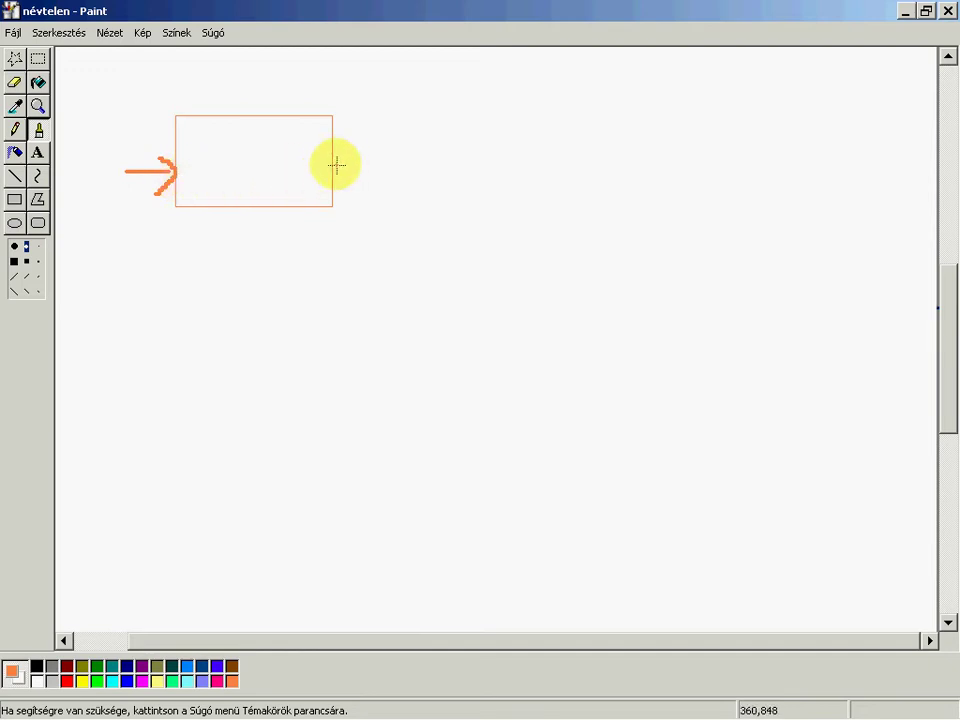
{"action": "mouse_move", "coordinate": [336, 164]}
{"action": "left_mouse_down"}
{"action": "mouse_move", "coordinate": [375, 164]}
{"action": "mouse_move", "coordinate": [363, 190]}
{"action": "left_mouse_up"}
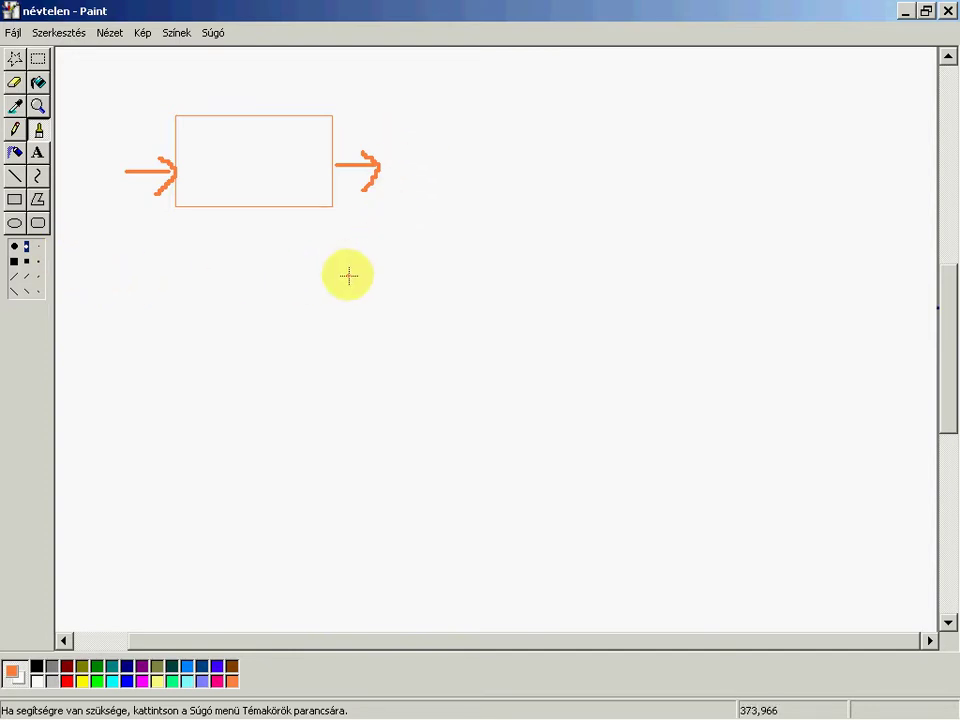
{"action": "mouse_move", "coordinate": [214, 253]}
{"action": "left_mouse_down"}
{"action": "mouse_move", "coordinate": [231, 312]}
{"action": "mouse_move", "coordinate": [275, 257]}
{"action": "left_mouse_up"}
{"action": "left_click_drag", "start_coordinate": [246, 321], "coordinate": [275, 358]}
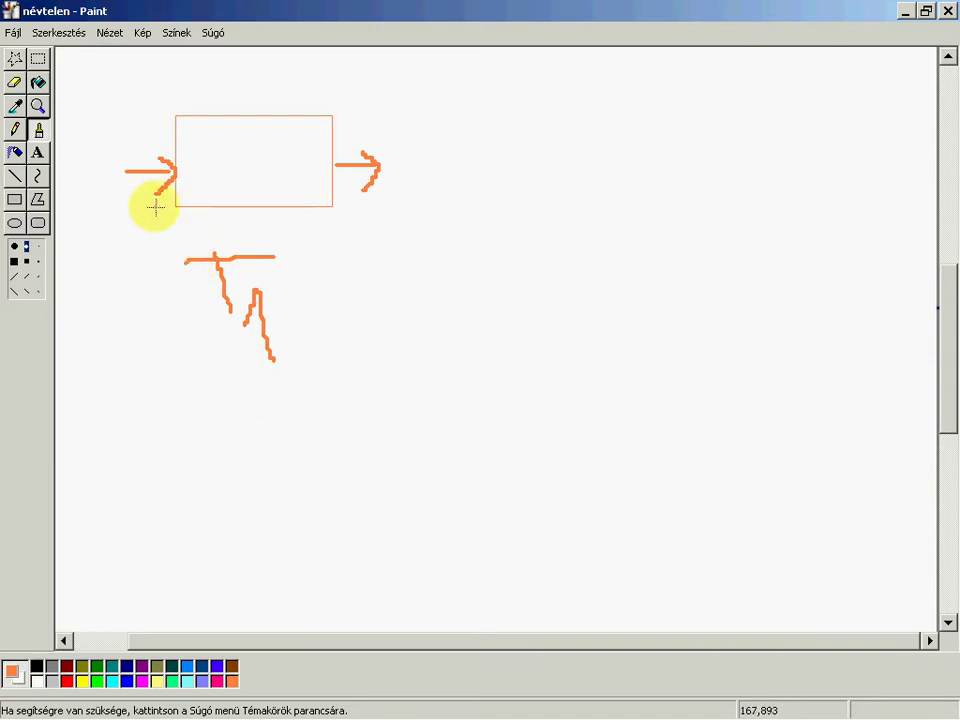
- Select the T label below the box and move it further left
{"action": "left_click", "coordinate": [37, 59]}
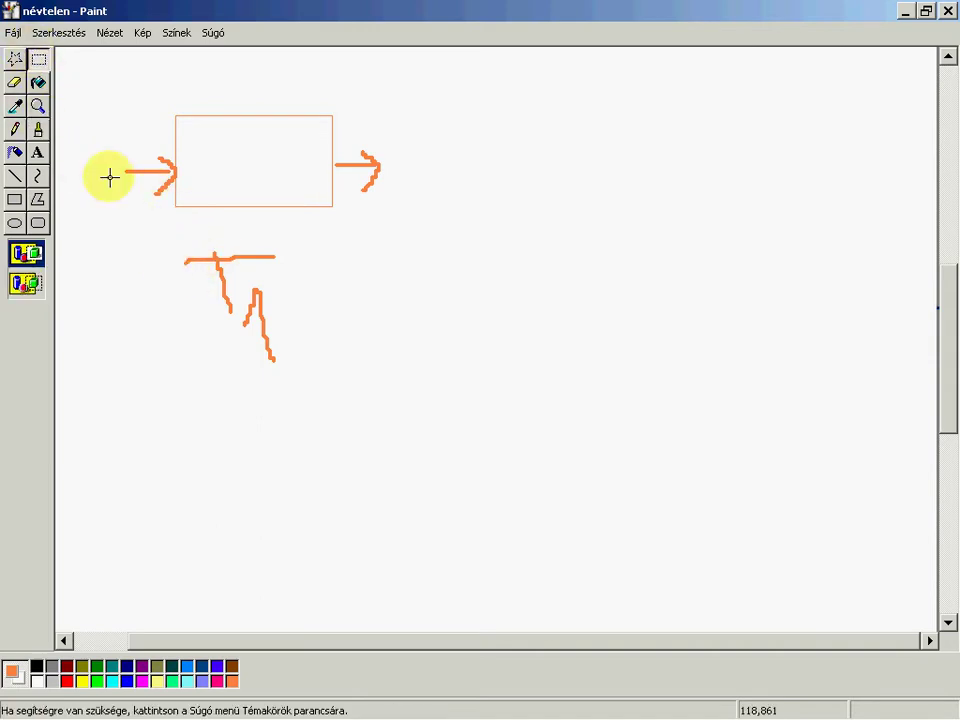
{"action": "left_click_drag", "start_coordinate": [174, 226], "coordinate": [316, 382]}
{"action": "left_click_drag", "start_coordinate": [254, 322], "coordinate": [138, 305]}
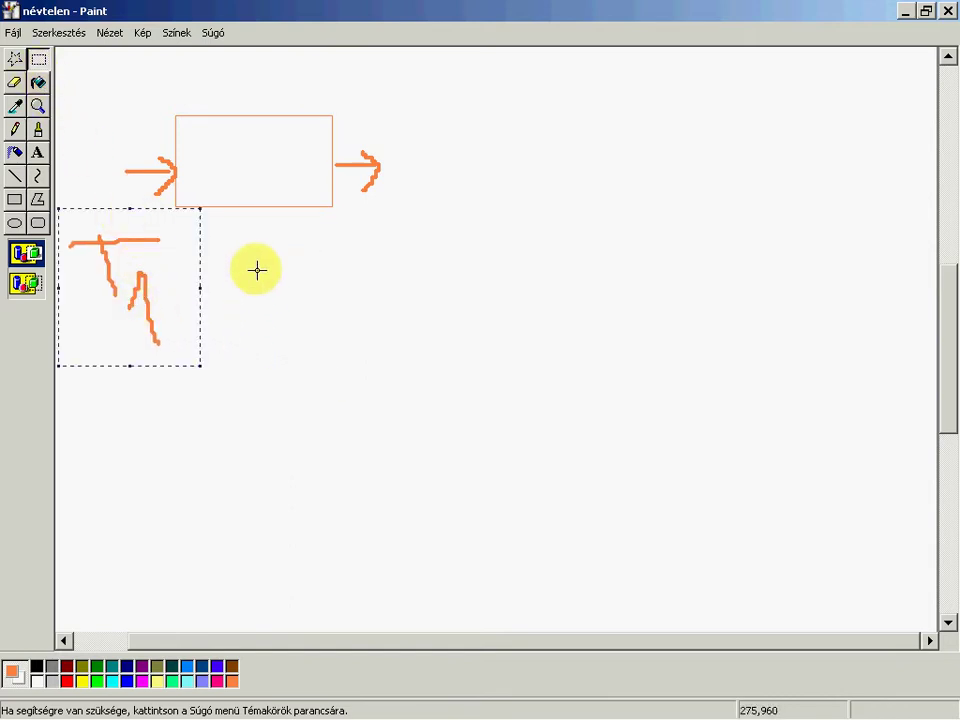
- Airbrush orange T2 and T3 labels beside the first T label
{"action": "left_click", "coordinate": [38, 129]}
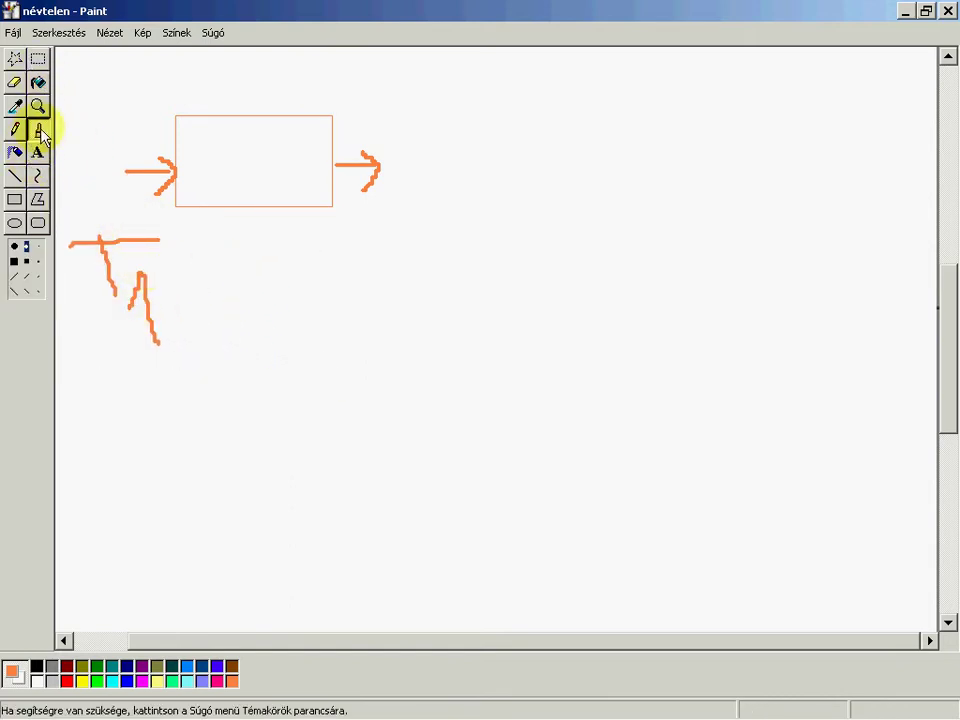
{"action": "left_click_drag", "start_coordinate": [240, 267], "coordinate": [243, 306]}
{"action": "mouse_move", "coordinate": [214, 254]}
{"action": "left_mouse_down"}
{"action": "mouse_move", "coordinate": [268, 260]}
{"action": "mouse_move", "coordinate": [272, 328]}
{"action": "mouse_move", "coordinate": [304, 334]}
{"action": "left_mouse_up"}
{"action": "left_click_drag", "start_coordinate": [372, 263], "coordinate": [379, 309]}
{"action": "left_click_drag", "start_coordinate": [354, 259], "coordinate": [393, 254]}
{"action": "mouse_move", "coordinate": [410, 311]}
{"action": "left_mouse_down"}
{"action": "mouse_move", "coordinate": [420, 328]}
{"action": "mouse_move", "coordinate": [409, 360]}
{"action": "left_mouse_up"}
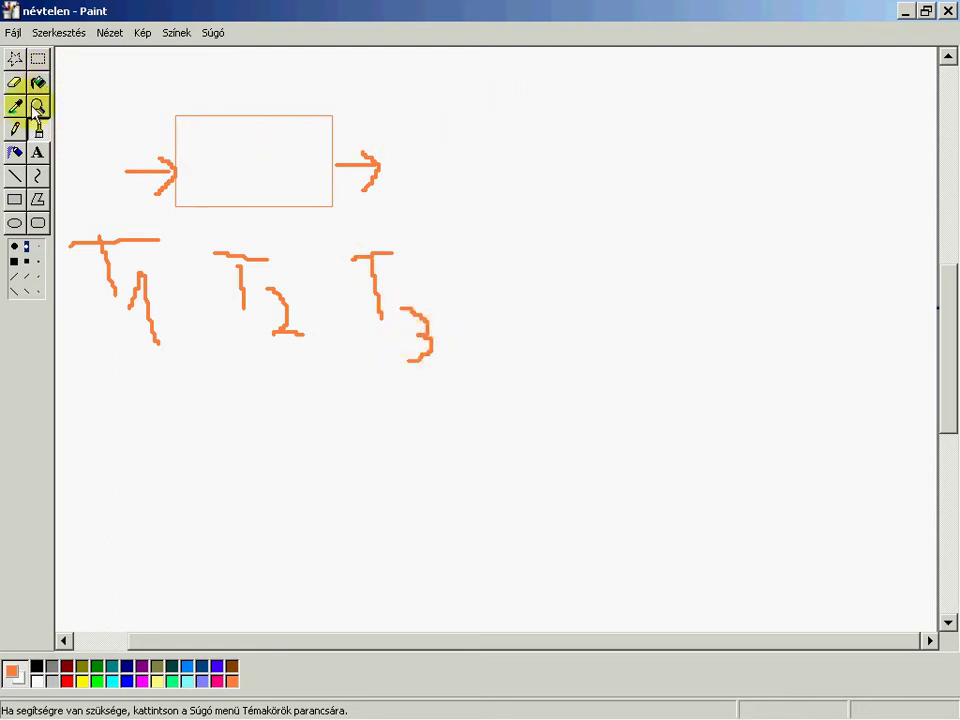
{"action": "left_click", "coordinate": [15, 199]}
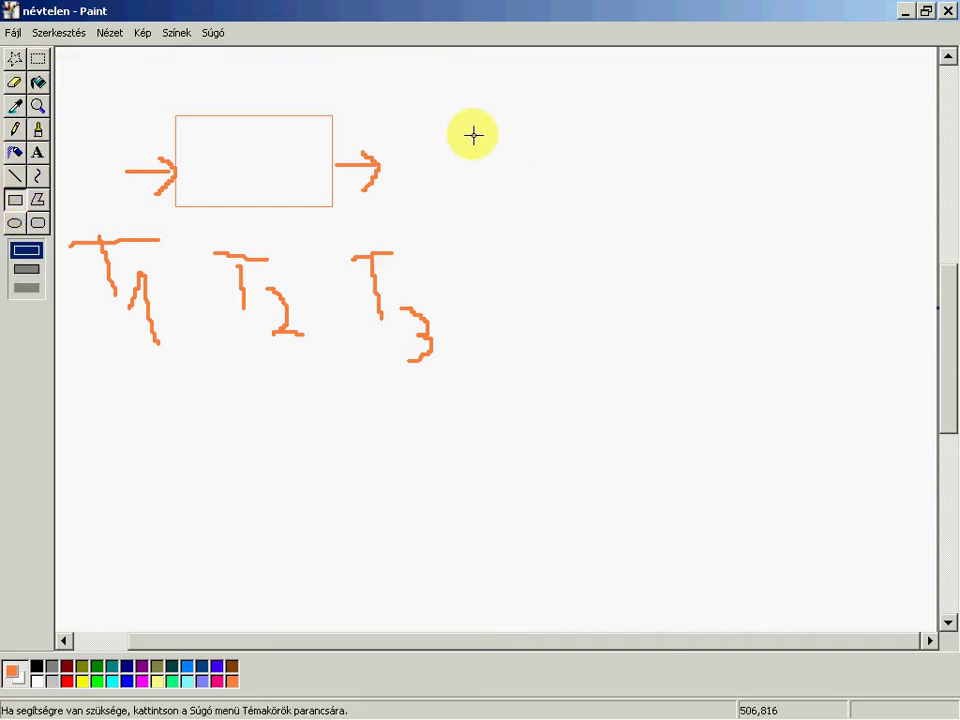
- Sketch a second orange rectangle on the right, then select it for removal
{"action": "mouse_move", "coordinate": [519, 109]}
{"action": "left_mouse_down"}
{"action": "mouse_move", "coordinate": [457, 187]}
{"action": "mouse_move", "coordinate": [506, 212]}
{"action": "mouse_move", "coordinate": [636, 221]}
{"action": "mouse_move", "coordinate": [647, 186]}
{"action": "left_mouse_up"}
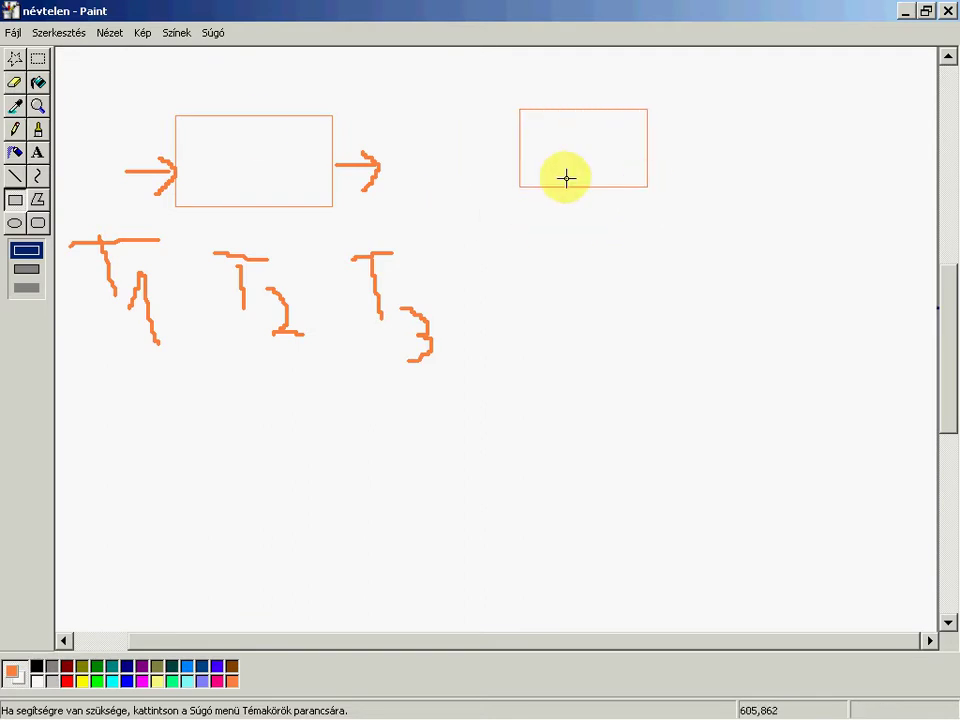
{"action": "left_click", "coordinate": [37, 58]}
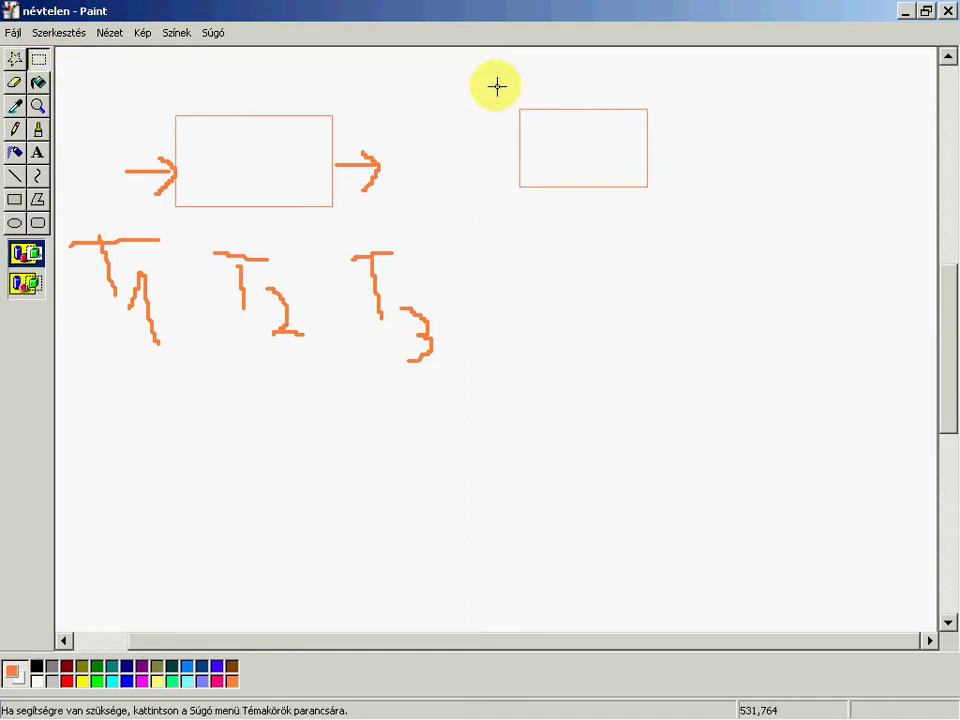
{"action": "mouse_move", "coordinate": [497, 86]}
{"action": "left_mouse_down"}
{"action": "mouse_move", "coordinate": [531, 165]}
{"action": "mouse_move", "coordinate": [671, 199]}
{"action": "mouse_move", "coordinate": [677, 229]}
{"action": "left_mouse_up"}
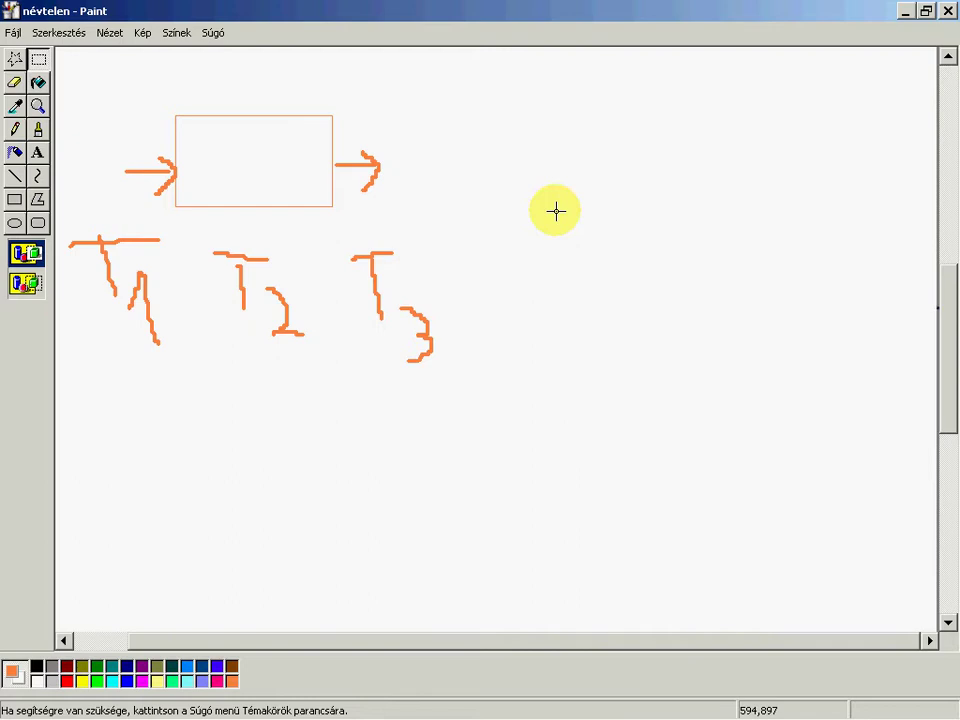
- Brush a tilted orange box with a T4 label below, an incoming arrow, and a top-left sun
{"action": "left_click", "coordinate": [37, 131]}
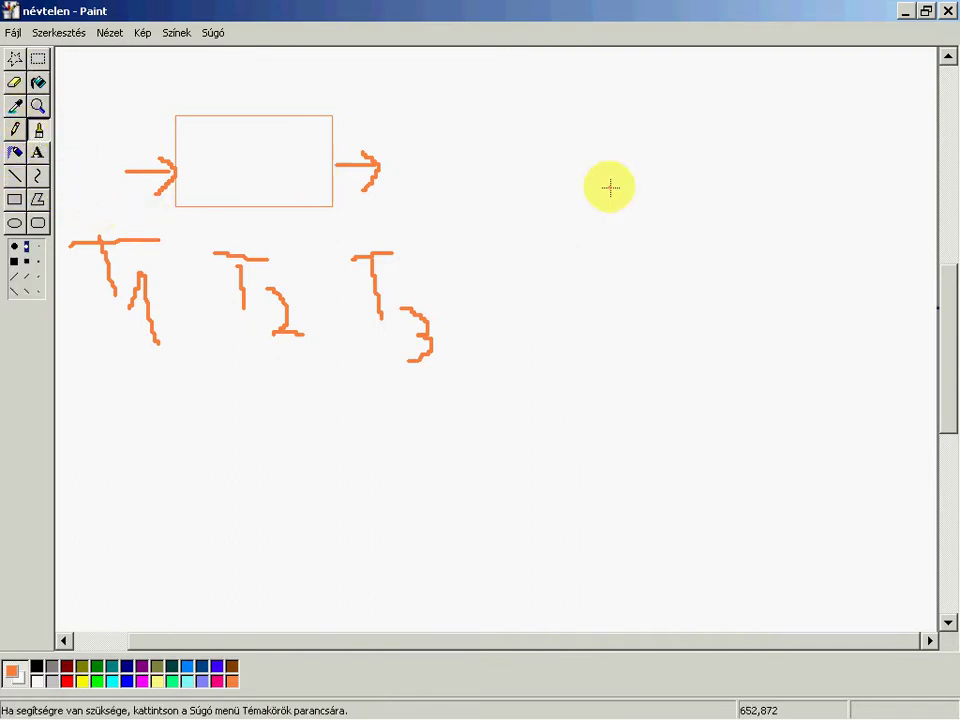
{"action": "mouse_move", "coordinate": [490, 177]}
{"action": "left_mouse_down"}
{"action": "mouse_move", "coordinate": [525, 120]}
{"action": "mouse_move", "coordinate": [606, 153]}
{"action": "mouse_move", "coordinate": [662, 210]}
{"action": "mouse_move", "coordinate": [609, 279]}
{"action": "mouse_move", "coordinate": [482, 174]}
{"action": "left_mouse_up"}
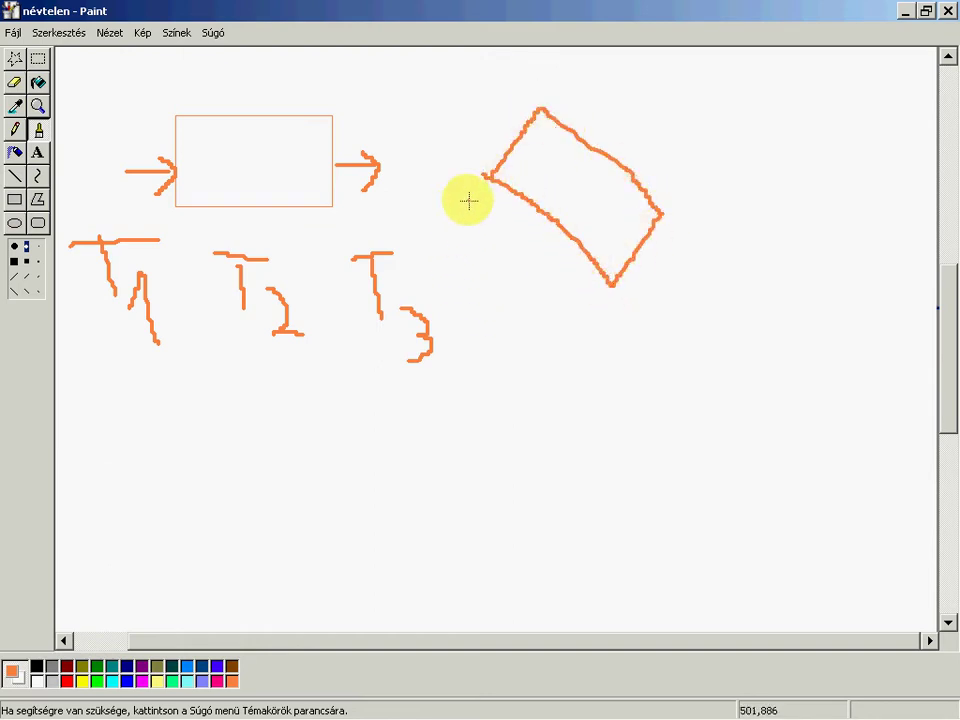
{"action": "mouse_move", "coordinate": [540, 280]}
{"action": "left_mouse_down"}
{"action": "mouse_move", "coordinate": [544, 324]}
{"action": "mouse_move", "coordinate": [563, 272]}
{"action": "left_mouse_up"}
{"action": "mouse_move", "coordinate": [562, 322]}
{"action": "left_mouse_down"}
{"action": "mouse_move", "coordinate": [584, 340]}
{"action": "mouse_move", "coordinate": [590, 364]}
{"action": "left_mouse_up"}
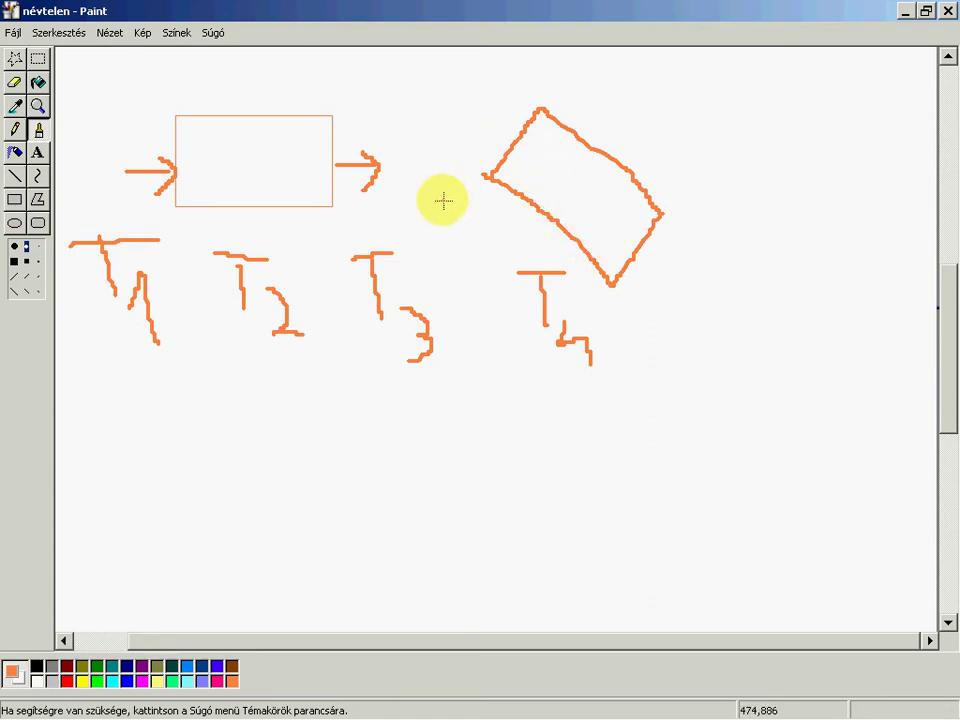
{"action": "mouse_move", "coordinate": [443, 201]}
{"action": "left_mouse_down"}
{"action": "mouse_move", "coordinate": [506, 199]}
{"action": "mouse_move", "coordinate": [486, 220]}
{"action": "left_mouse_up"}
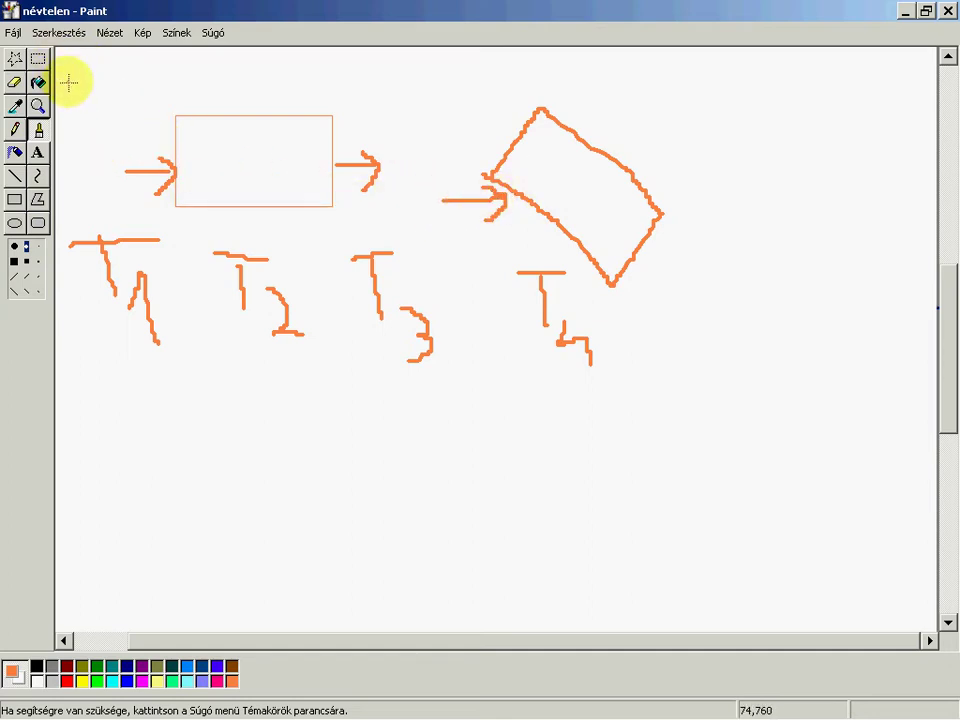
{"action": "mouse_move", "coordinate": [68, 82]}
{"action": "left_mouse_down"}
{"action": "mouse_move", "coordinate": [114, 101]}
{"action": "mouse_move", "coordinate": [73, 86]}
{"action": "mouse_move", "coordinate": [96, 75]}
{"action": "mouse_move", "coordinate": [131, 101]}
{"action": "mouse_move", "coordinate": [133, 133]}
{"action": "mouse_move", "coordinate": [78, 161]}
{"action": "mouse_move", "coordinate": [80, 171]}
{"action": "left_mouse_up"}
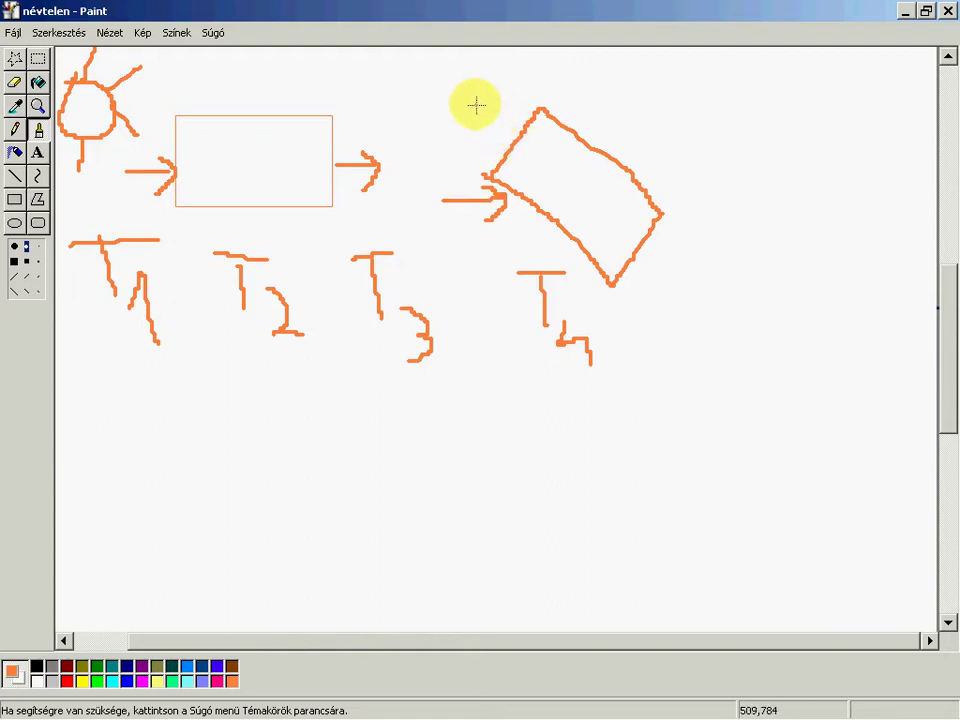
- Add strokes above the tilted box, a loop around the arrow's end, and two vertical lines
{"action": "mouse_move", "coordinate": [466, 95]}
{"action": "left_mouse_down"}
{"action": "mouse_move", "coordinate": [516, 149]}
{"action": "mouse_move", "coordinate": [517, 113]}
{"action": "left_mouse_up"}
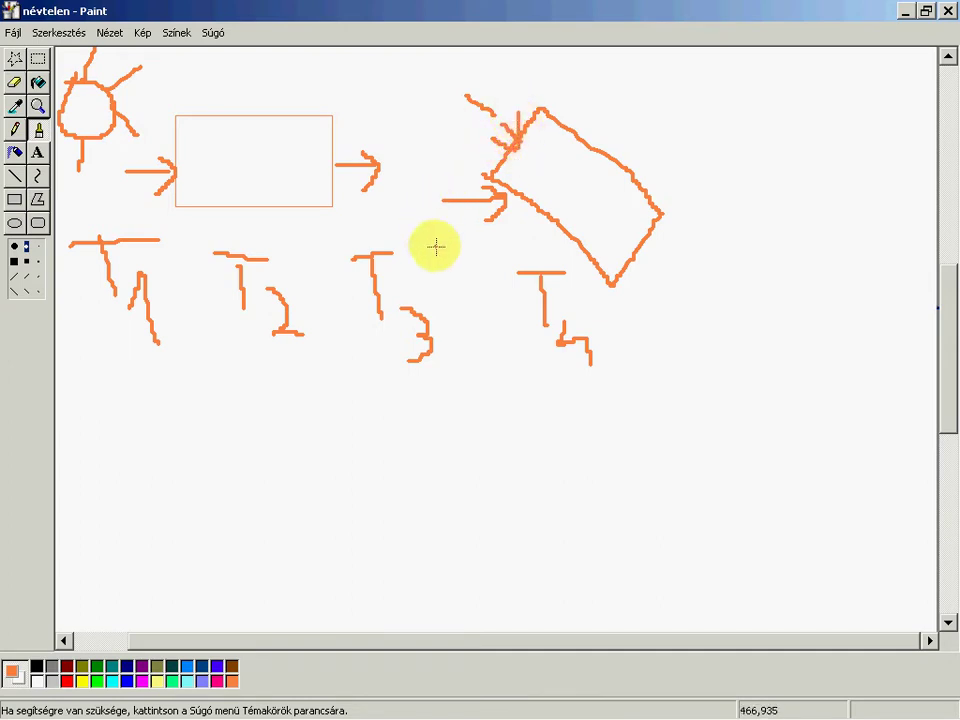
{"action": "mouse_move", "coordinate": [440, 190]}
{"action": "left_mouse_down"}
{"action": "mouse_move", "coordinate": [480, 180]}
{"action": "mouse_move", "coordinate": [489, 221]}
{"action": "left_mouse_up"}
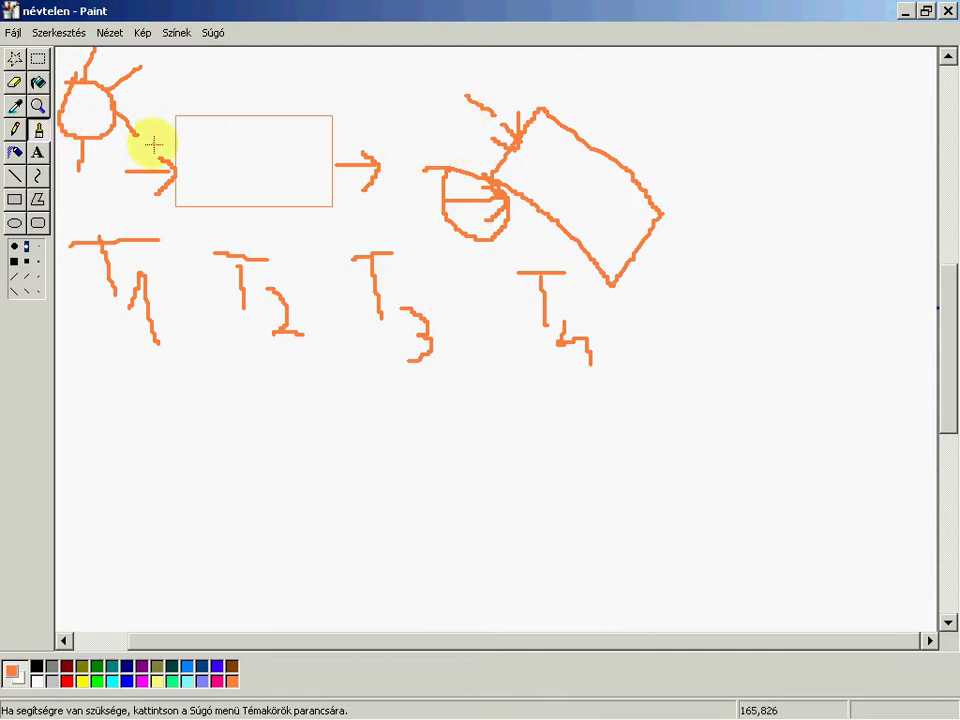
{"action": "left_click_drag", "start_coordinate": [144, 115], "coordinate": [144, 157]}
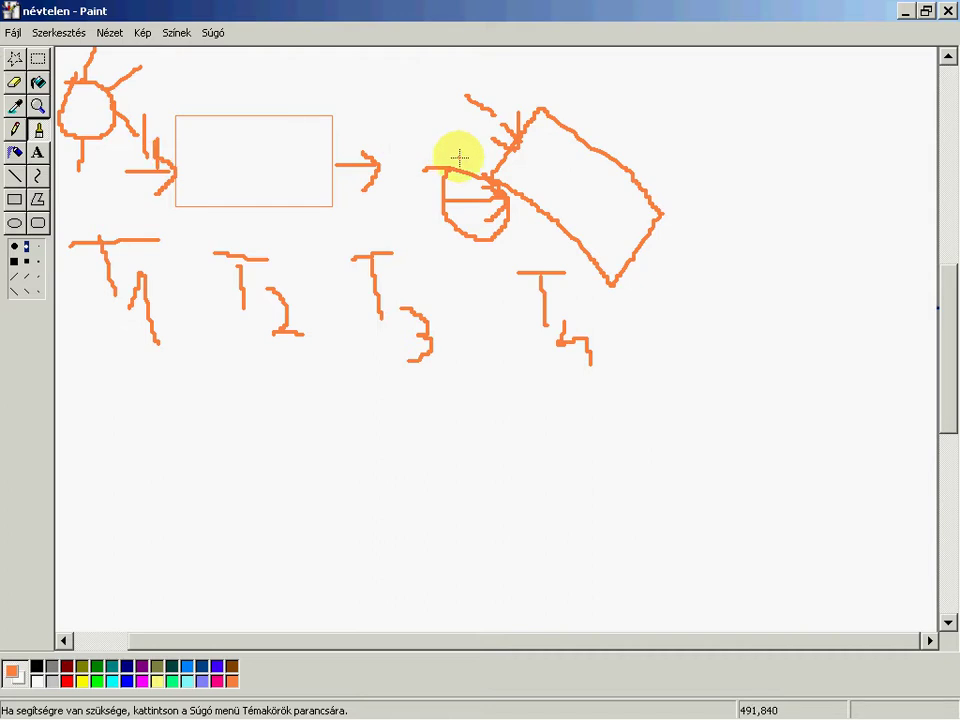
{"action": "left_click_drag", "start_coordinate": [468, 153], "coordinate": [484, 208]}
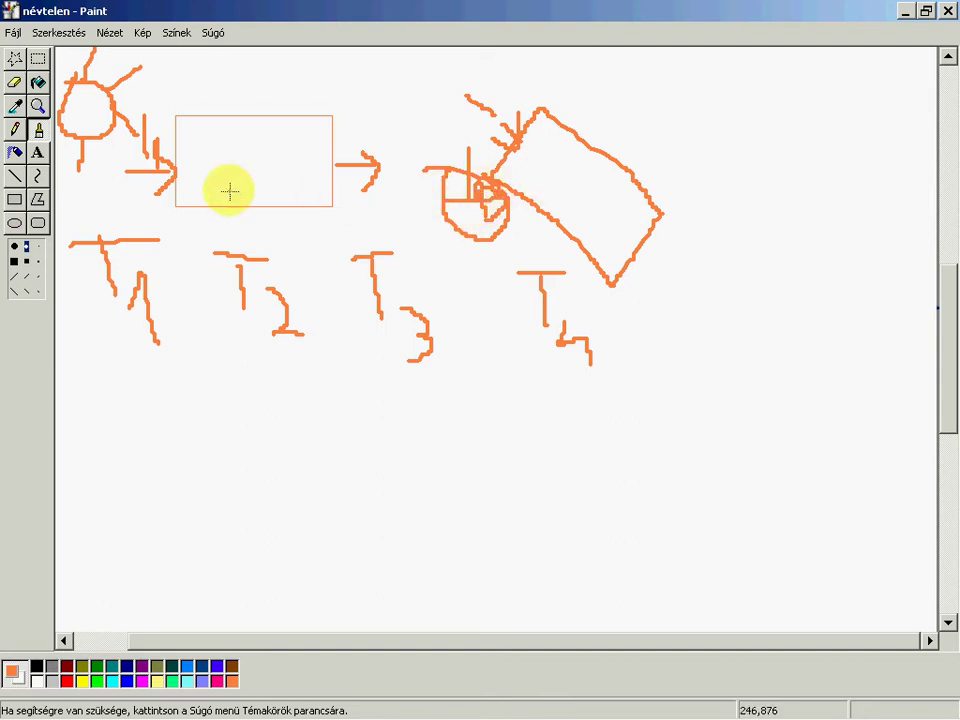
- Handwrite labels in the left rectangle and after its arrow, add marks, and write T in the tilted box
{"action": "mouse_move", "coordinate": [231, 137]}
{"action": "left_mouse_down"}
{"action": "mouse_move", "coordinate": [234, 170]}
{"action": "mouse_move", "coordinate": [259, 133]}
{"action": "mouse_move", "coordinate": [251, 144]}
{"action": "mouse_move", "coordinate": [272, 176]}
{"action": "mouse_move", "coordinate": [296, 176]}
{"action": "mouse_move", "coordinate": [315, 205]}
{"action": "left_mouse_up"}
{"action": "mouse_move", "coordinate": [357, 148]}
{"action": "left_mouse_down"}
{"action": "mouse_move", "coordinate": [392, 137]}
{"action": "mouse_move", "coordinate": [403, 176]}
{"action": "left_mouse_up"}
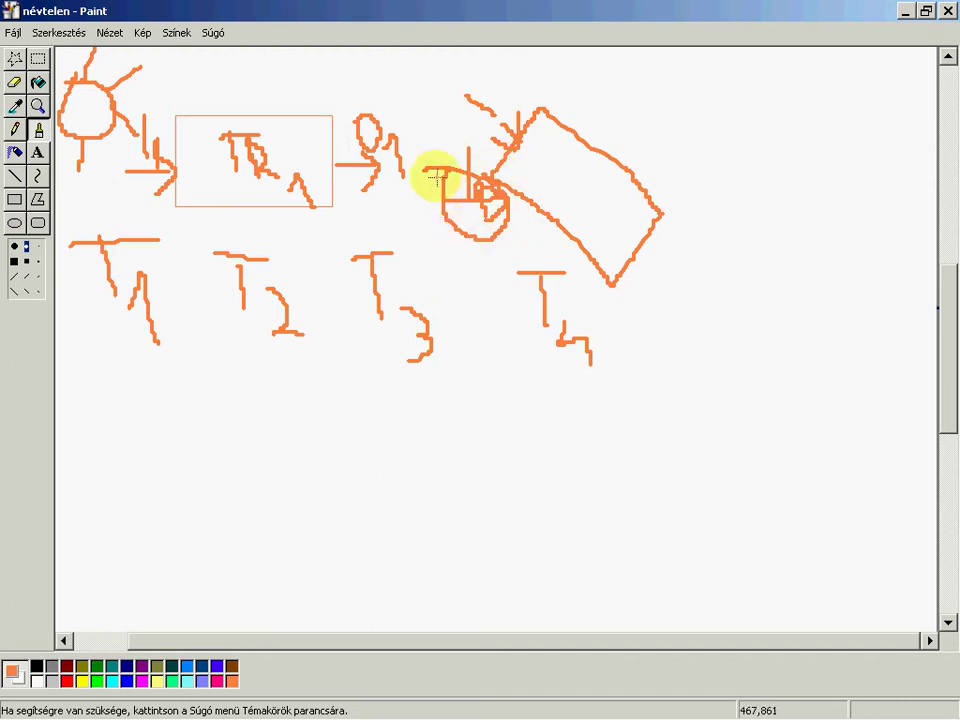
{"action": "left_click_drag", "start_coordinate": [439, 135], "coordinate": [449, 147]}
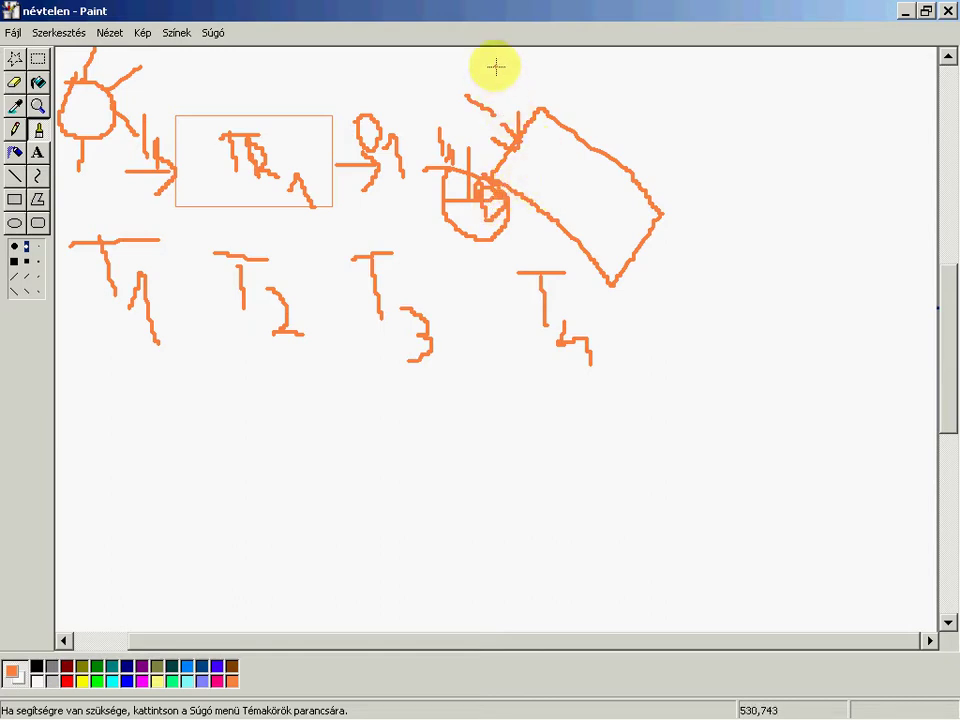
{"action": "left_click_drag", "start_coordinate": [495, 66], "coordinate": [498, 108]}
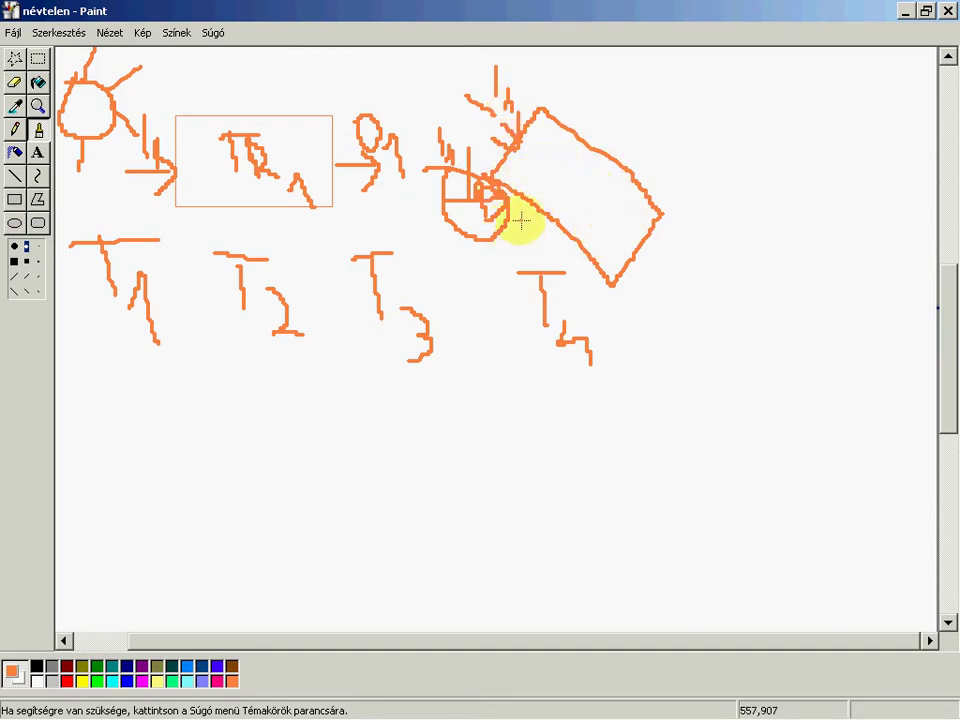
{"action": "mouse_move", "coordinate": [521, 221]}
{"action": "left_mouse_down"}
{"action": "mouse_move", "coordinate": [523, 255]}
{"action": "mouse_move", "coordinate": [543, 262]}
{"action": "left_mouse_up"}
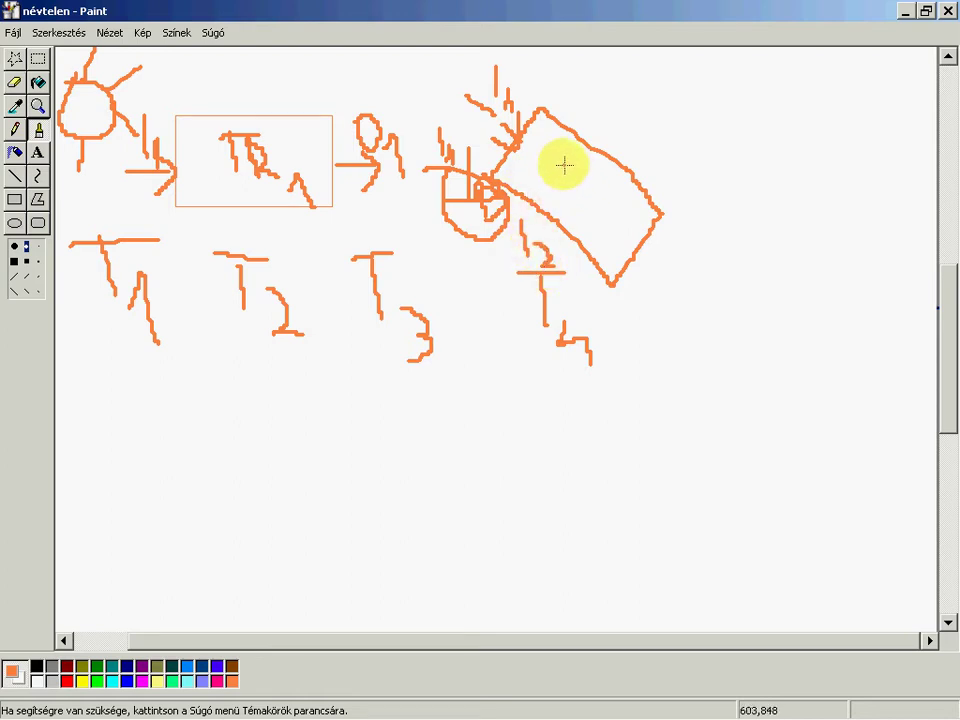
{"action": "mouse_move", "coordinate": [566, 163]}
{"action": "left_mouse_down"}
{"action": "mouse_move", "coordinate": [569, 204]}
{"action": "mouse_move", "coordinate": [585, 166]}
{"action": "mouse_move", "coordinate": [575, 200]}
{"action": "mouse_move", "coordinate": [579, 189]}
{"action": "mouse_move", "coordinate": [628, 221]}
{"action": "left_mouse_up"}
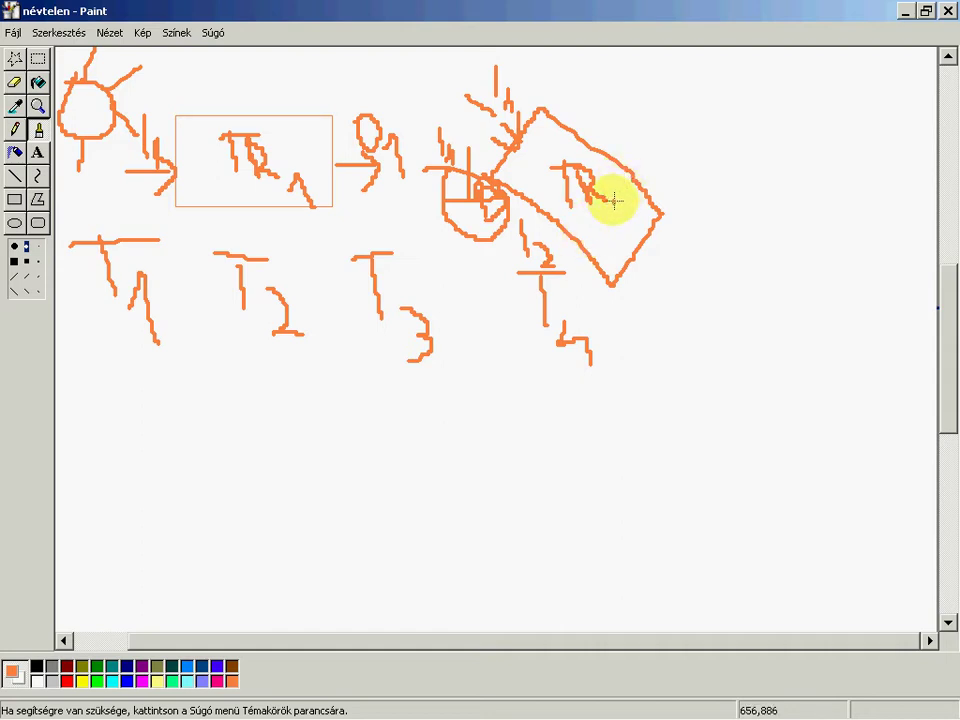
- Complete the TR2 label, write O2 beside it, and sketch a quadrilateral further right
{"action": "left_click_drag", "start_coordinate": [607, 205], "coordinate": [626, 222]}
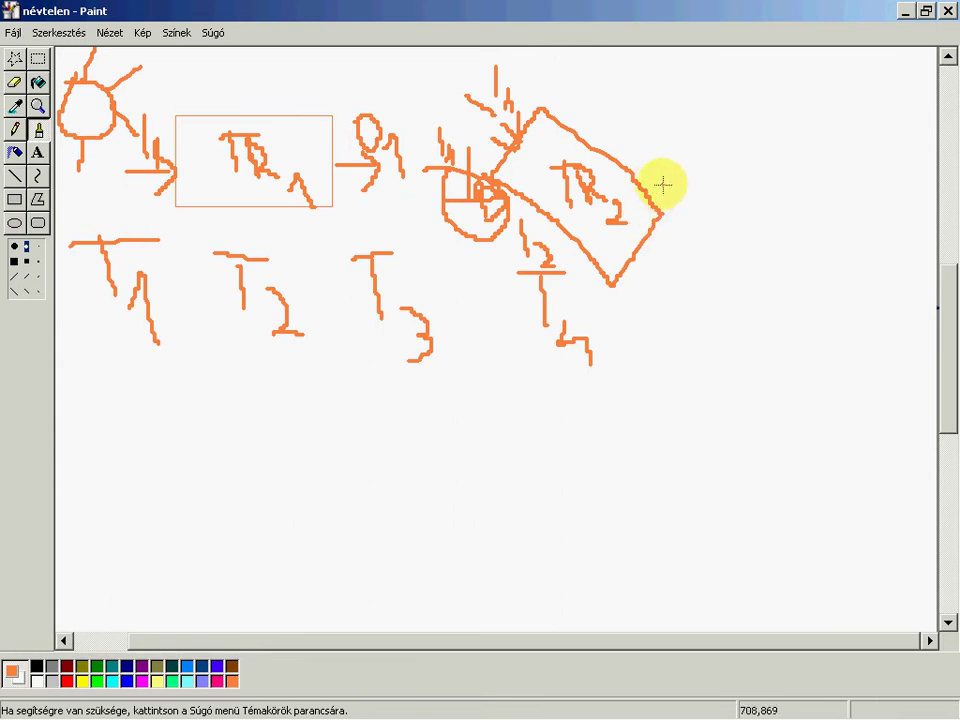
{"action": "mouse_move", "coordinate": [681, 165]}
{"action": "left_mouse_down"}
{"action": "mouse_move", "coordinate": [707, 156]}
{"action": "mouse_move", "coordinate": [707, 193]}
{"action": "mouse_move", "coordinate": [719, 213]}
{"action": "mouse_move", "coordinate": [740, 214]}
{"action": "left_mouse_up"}
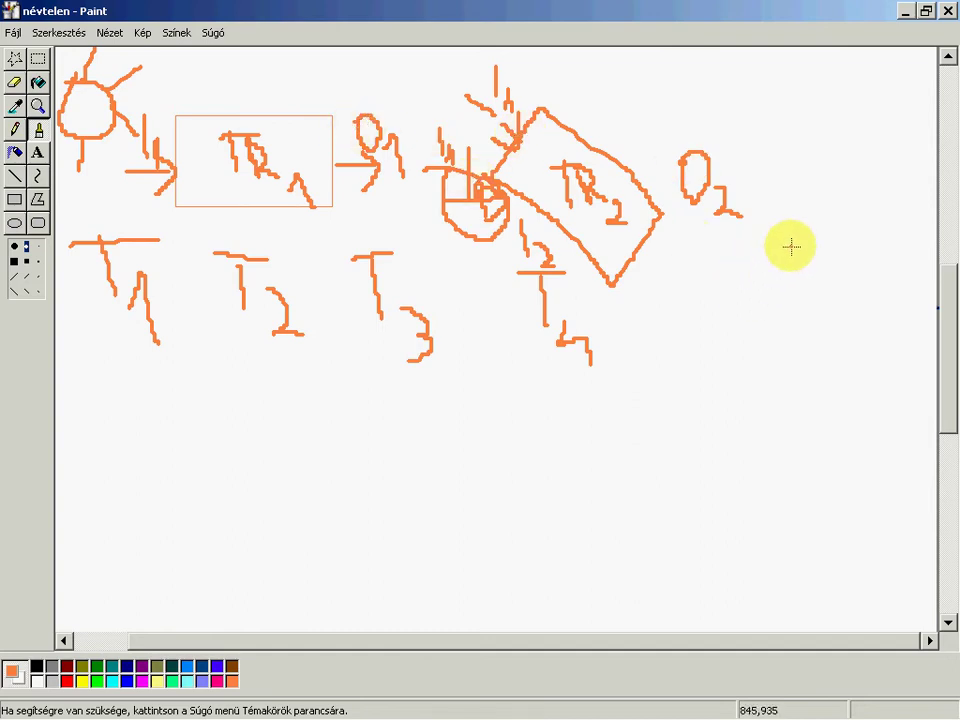
{"action": "mouse_move", "coordinate": [773, 244]}
{"action": "left_mouse_down"}
{"action": "mouse_move", "coordinate": [799, 236]}
{"action": "mouse_move", "coordinate": [782, 236]}
{"action": "mouse_move", "coordinate": [825, 372]}
{"action": "left_mouse_up"}
{"action": "mouse_move", "coordinate": [832, 228]}
{"action": "left_mouse_down"}
{"action": "mouse_move", "coordinate": [875, 360]}
{"action": "mouse_move", "coordinate": [816, 379]}
{"action": "left_mouse_up"}
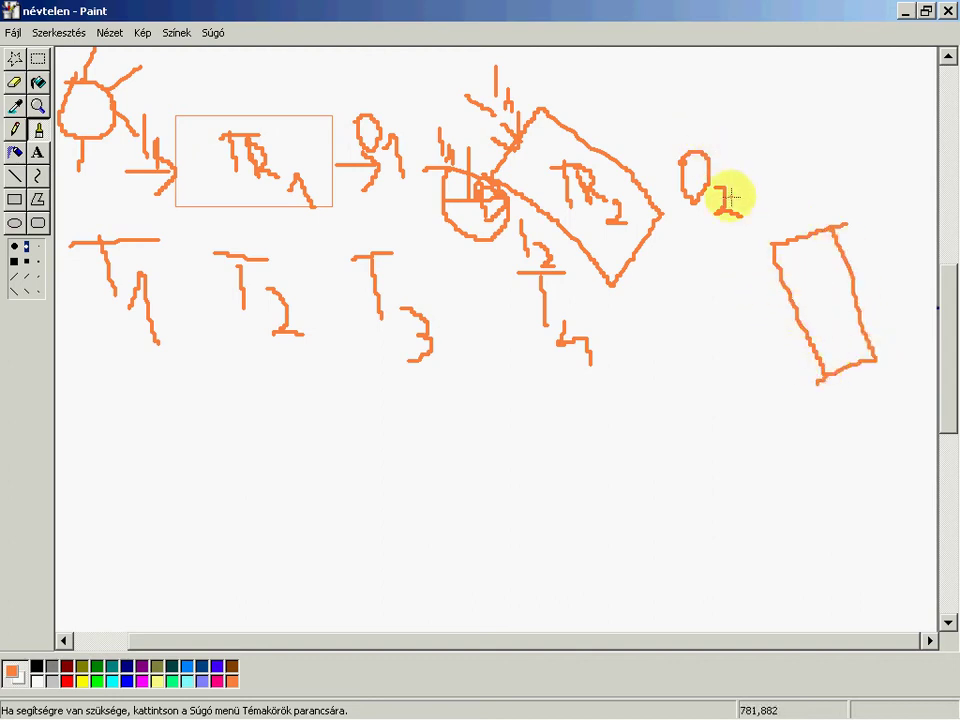
- Draw arrows from O2, an orange box at top right, and a long vertical stroke below the left box
{"action": "mouse_move", "coordinate": [700, 229]}
{"action": "left_mouse_down"}
{"action": "mouse_move", "coordinate": [741, 281]}
{"action": "mouse_move", "coordinate": [767, 266]}
{"action": "left_mouse_up"}
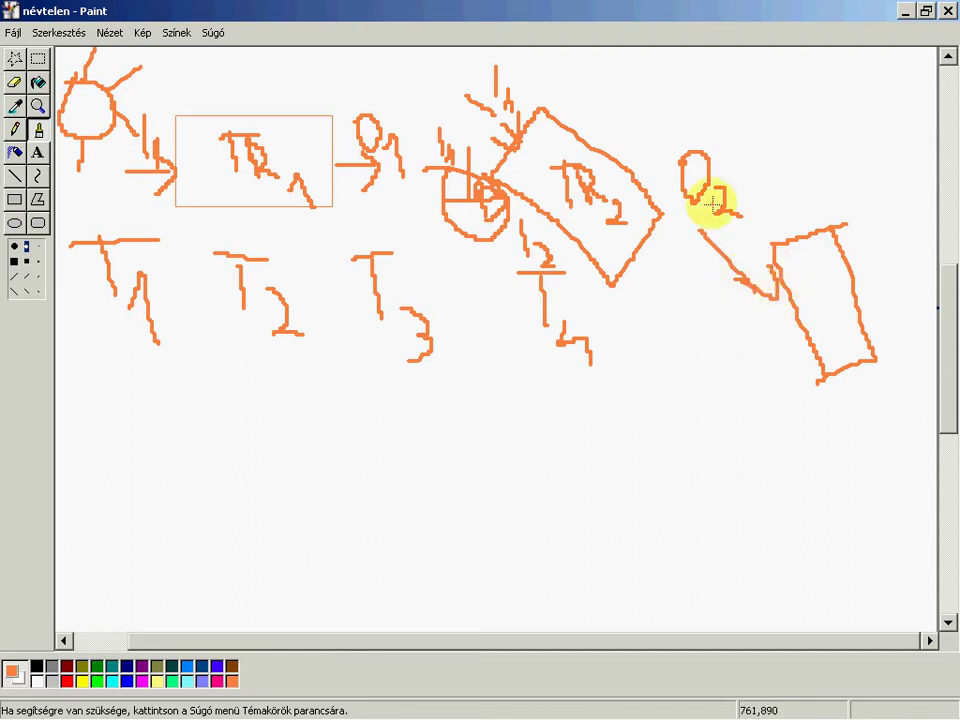
{"action": "mouse_move", "coordinate": [728, 170]}
{"action": "left_mouse_down"}
{"action": "mouse_move", "coordinate": [757, 135]}
{"action": "mouse_move", "coordinate": [754, 112]}
{"action": "mouse_move", "coordinate": [784, 142]}
{"action": "left_mouse_up"}
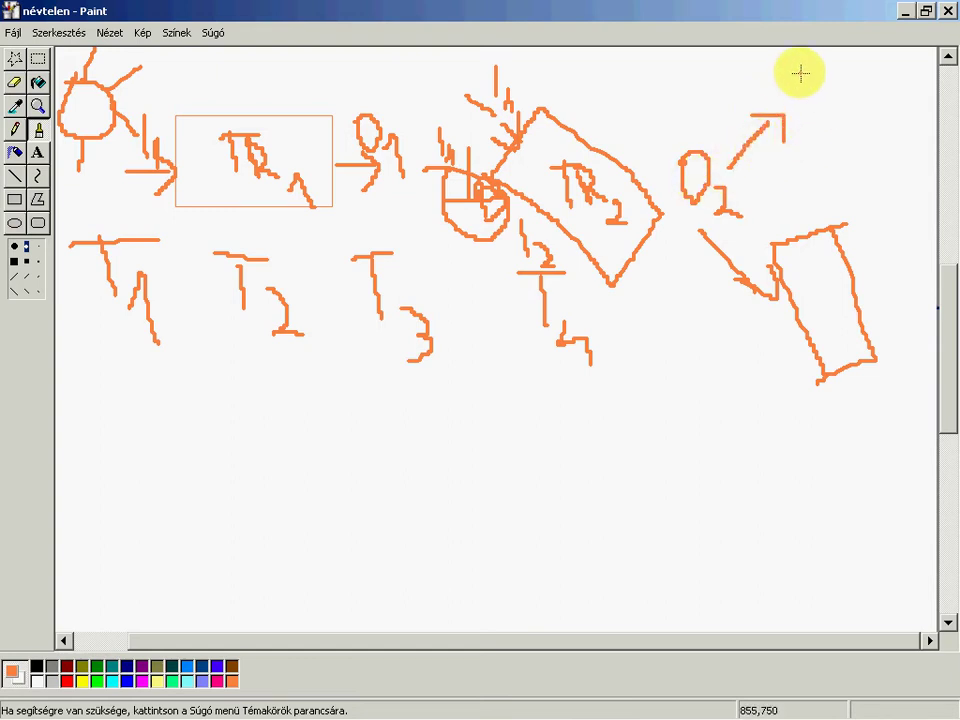
{"action": "left_click_drag", "start_coordinate": [827, 69], "coordinate": [816, 124]}
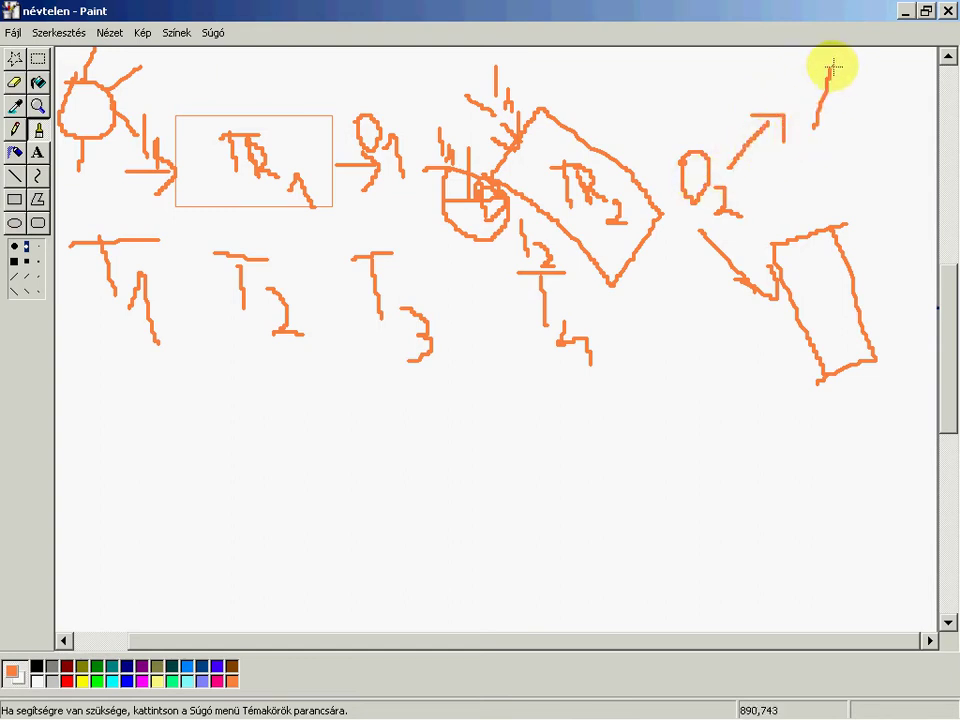
{"action": "left_click_drag", "start_coordinate": [828, 68], "coordinate": [902, 150]}
{"action": "left_click_drag", "start_coordinate": [819, 130], "coordinate": [906, 150]}
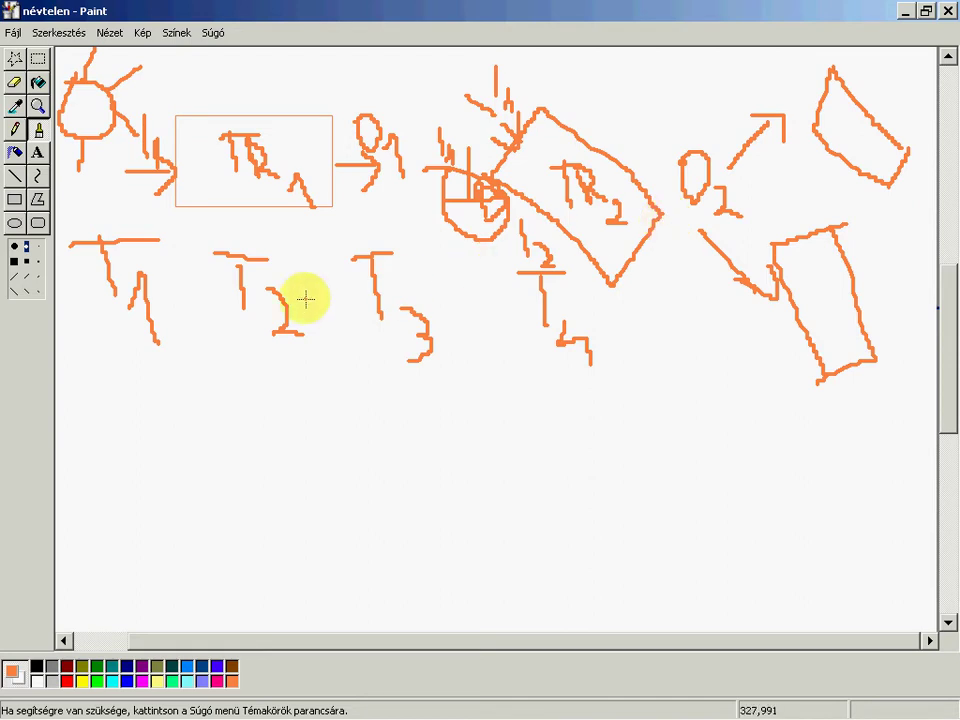
{"action": "mouse_move", "coordinate": [249, 405]}
{"action": "left_mouse_down"}
{"action": "mouse_move", "coordinate": [268, 218]}
{"action": "mouse_move", "coordinate": [257, 210]}
{"action": "mouse_move", "coordinate": [296, 270]}
{"action": "left_mouse_up"}
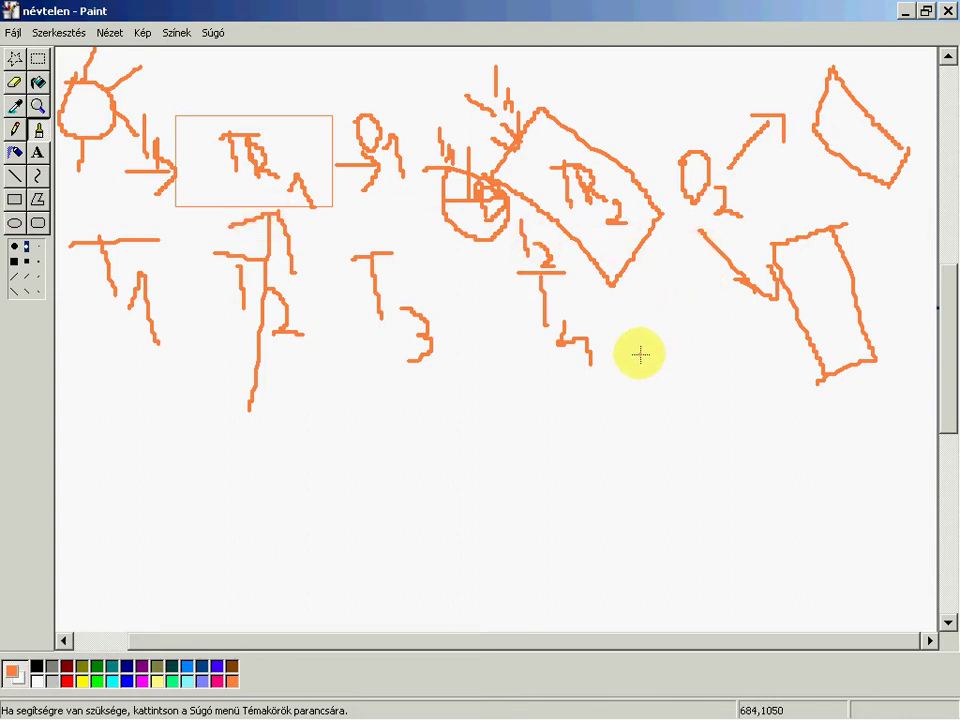
- Paste the paragraph 'No general environment is existing.' as red bold Garamond 14 text on a blank canvas area
{"action": "scroll", "coordinate": [530, 420], "scroll_direction": "up", "scroll_amount": 10}
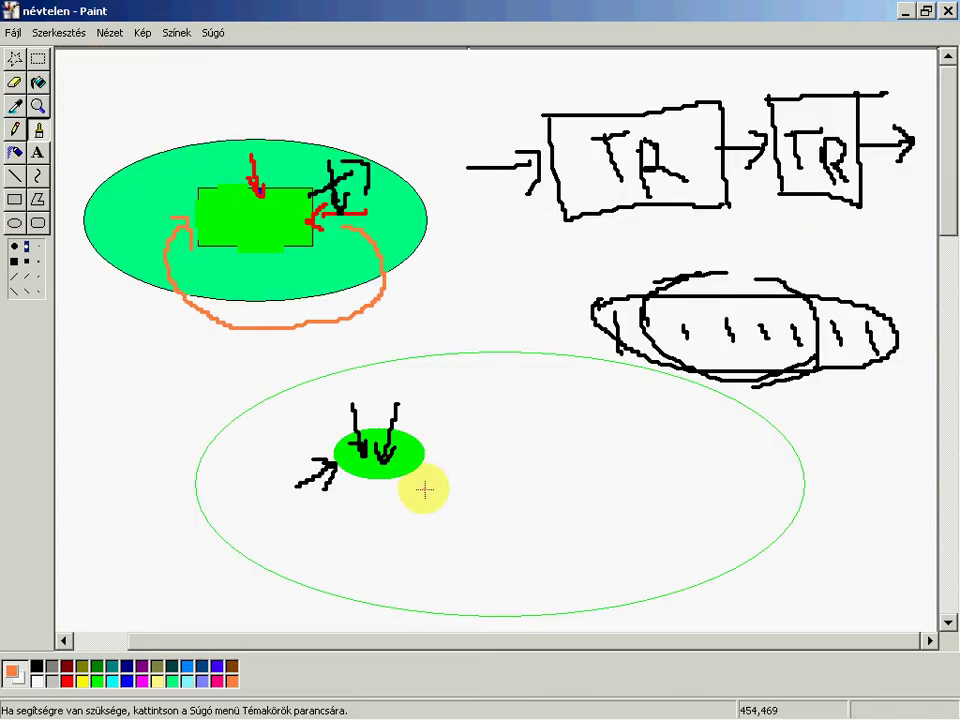
{"action": "left_click", "coordinate": [943, 553]}
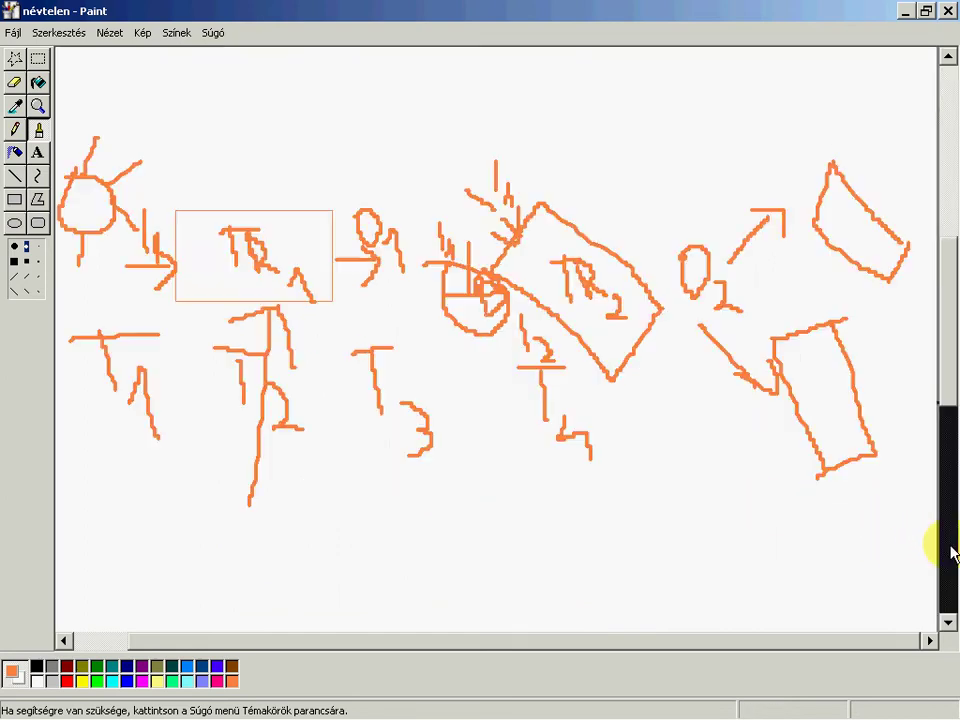
{"action": "left_click", "coordinate": [37, 152]}
{"action": "mouse_move", "coordinate": [138, 126]}
{"action": "left_mouse_down"}
{"action": "mouse_move", "coordinate": [246, 348]}
{"action": "mouse_move", "coordinate": [749, 417]}
{"action": "left_mouse_up"}
{"action": "type", "text": "No general environment is existing. Not even in the case of physically closed systems. Each living system's environment is uniquely created by the totality of the information that affects the system. A part of these information is processed by the system and outputs (information resp. changes in the physical world – incl. the system’s physical built) are generated."}
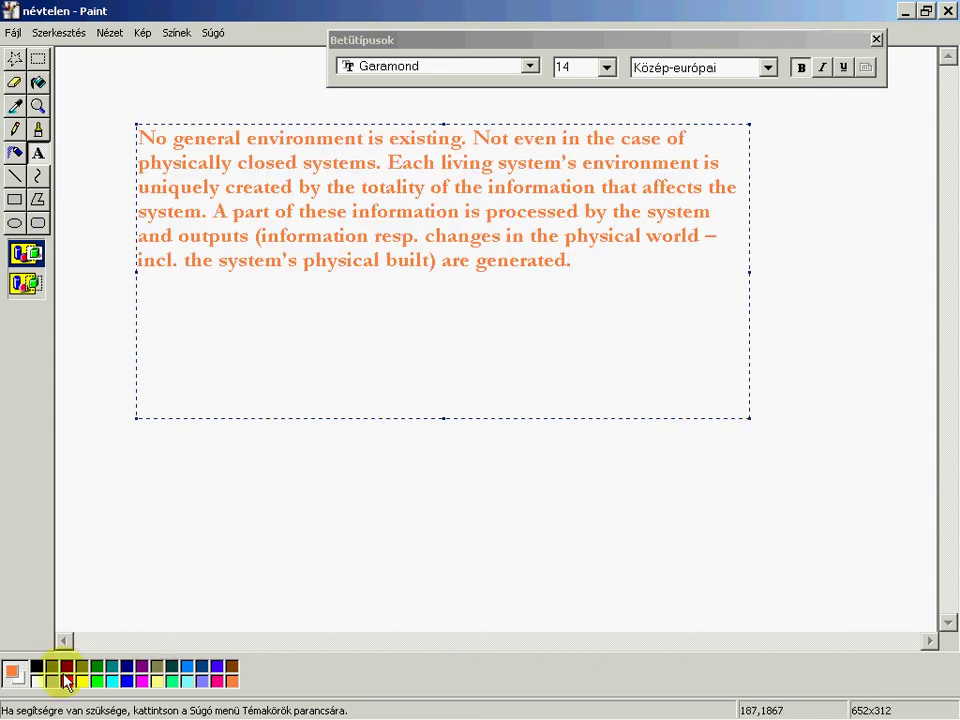
{"action": "left_click", "coordinate": [68, 681]}
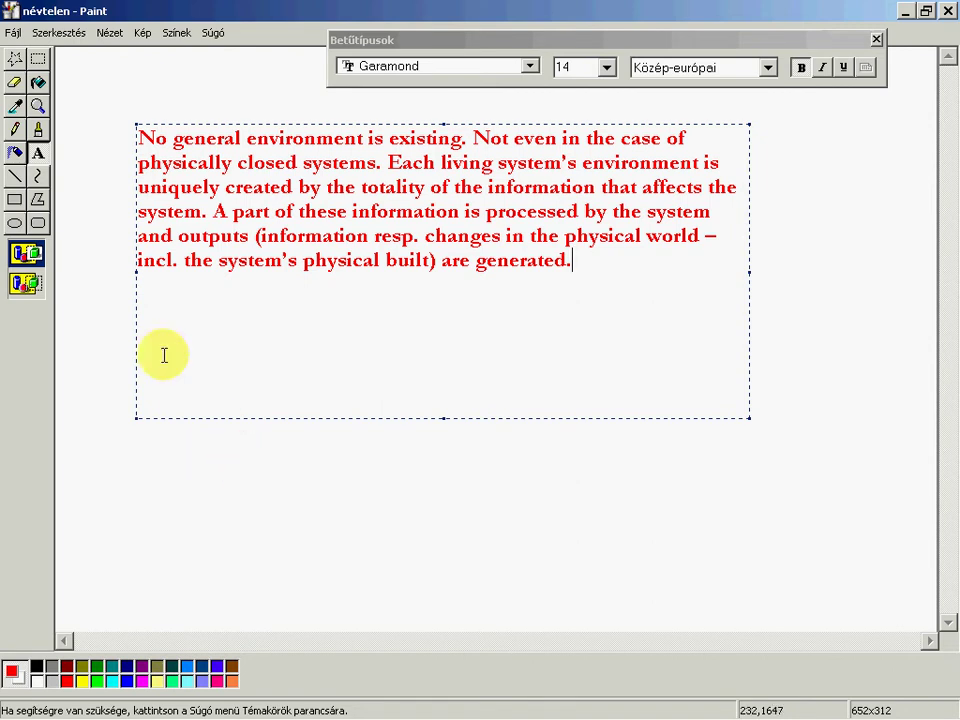
{"action": "left_click", "coordinate": [90, 78]}
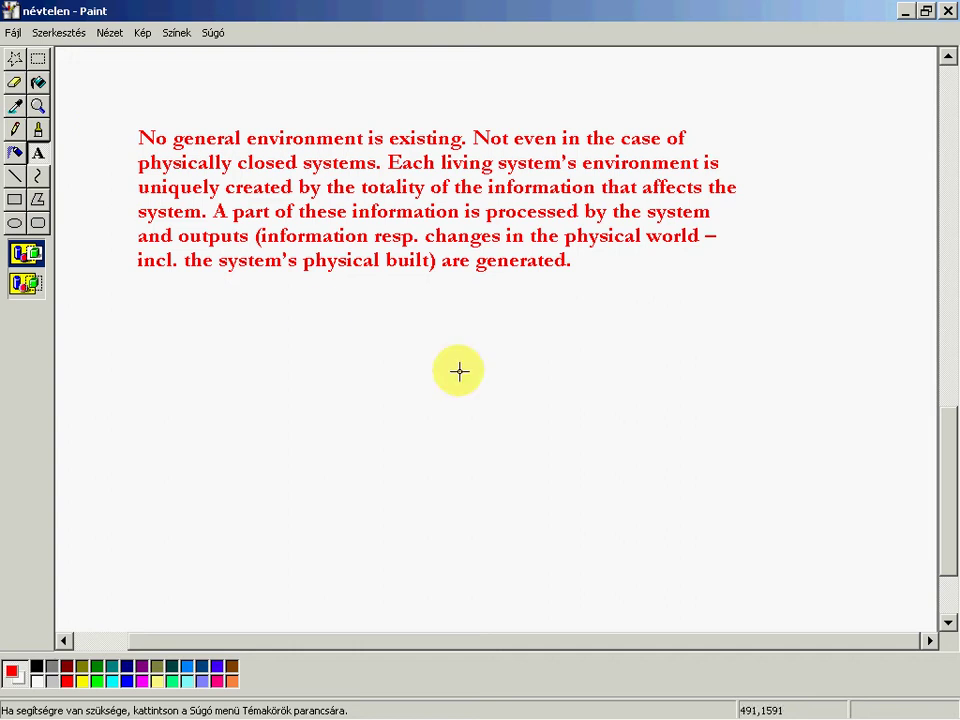
- Draw a red rectangle below the paragraph with red arrows entering its left side
{"action": "left_click", "coordinate": [14, 199]}
{"action": "mouse_move", "coordinate": [305, 348]}
{"action": "left_mouse_down"}
{"action": "mouse_move", "coordinate": [326, 388]}
{"action": "mouse_move", "coordinate": [540, 425]}
{"action": "left_mouse_up"}
{"action": "left_click", "coordinate": [38, 128]}
{"action": "mouse_move", "coordinate": [229, 363]}
{"action": "left_mouse_down"}
{"action": "mouse_move", "coordinate": [289, 373]}
{"action": "mouse_move", "coordinate": [289, 411]}
{"action": "mouse_move", "coordinate": [280, 414]}
{"action": "left_mouse_up"}
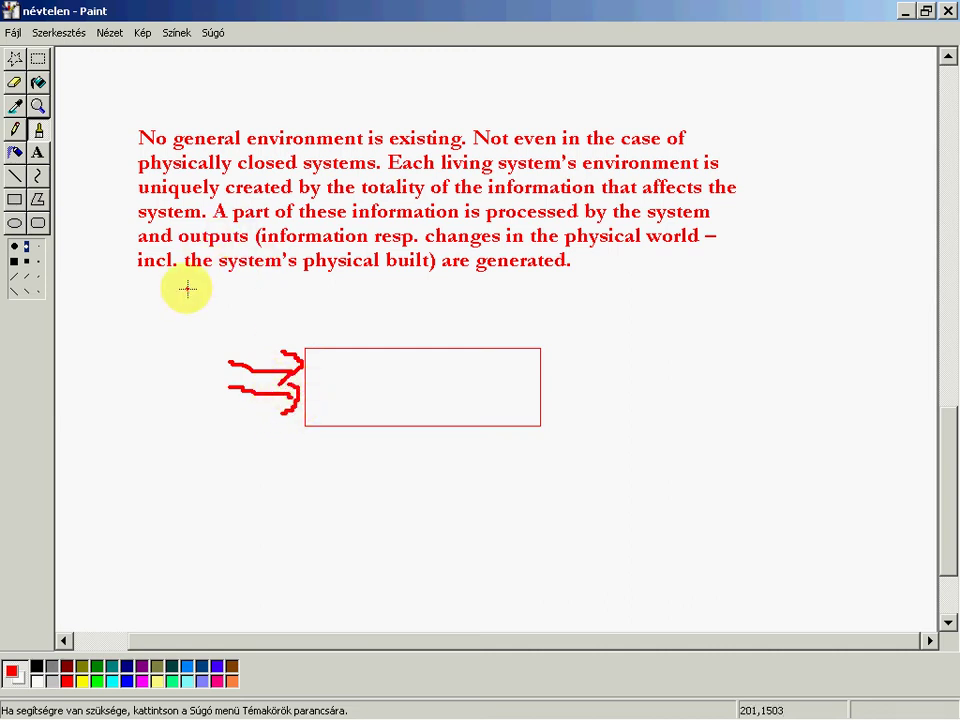
- Add red arrows from the text, below and leading away from the box, then fill it solid blue
{"action": "mouse_move", "coordinate": [189, 294]}
{"action": "left_mouse_down"}
{"action": "mouse_move", "coordinate": [589, 289]}
{"action": "mouse_move", "coordinate": [468, 338]}
{"action": "left_mouse_up"}
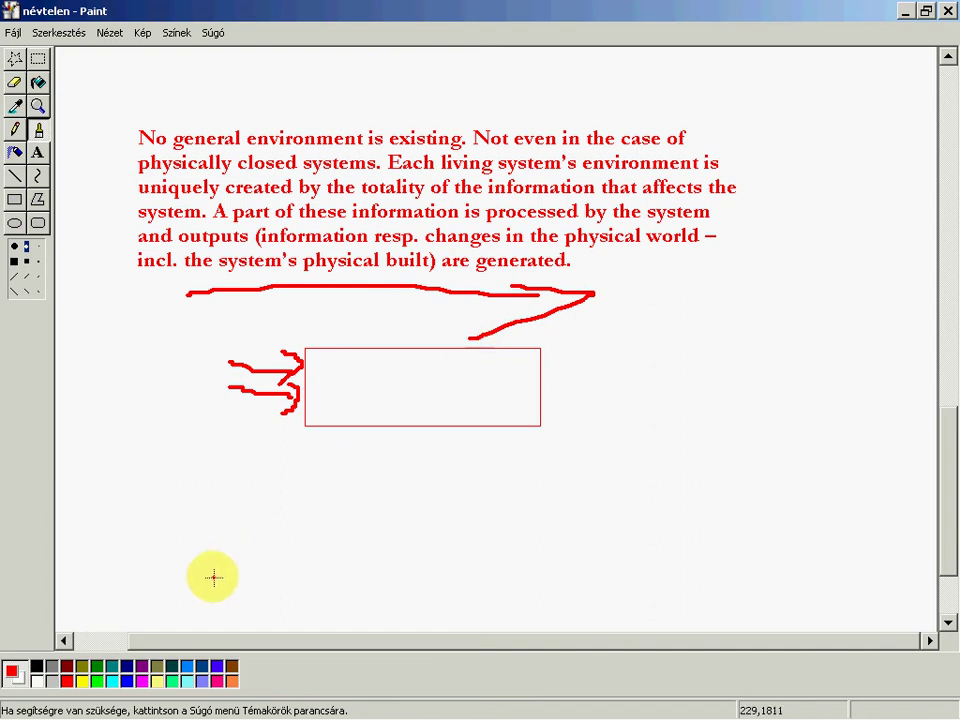
{"action": "mouse_move", "coordinate": [216, 577]}
{"action": "left_mouse_down"}
{"action": "mouse_move", "coordinate": [279, 501]}
{"action": "mouse_move", "coordinate": [388, 559]}
{"action": "left_mouse_up"}
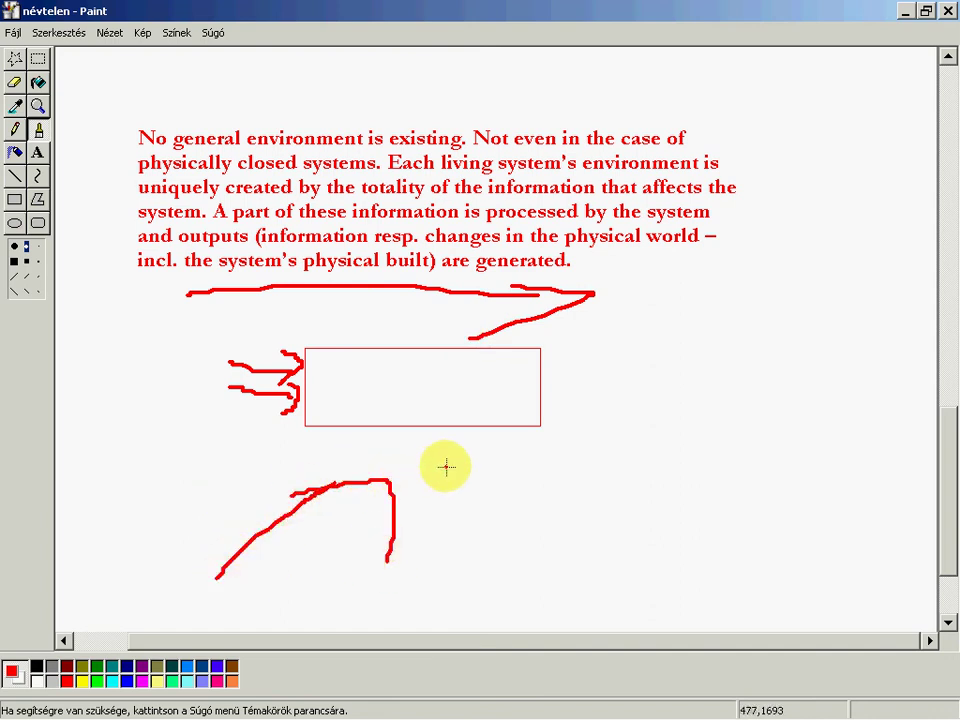
{"action": "mouse_move", "coordinate": [443, 456]}
{"action": "left_mouse_down"}
{"action": "mouse_move", "coordinate": [615, 510]}
{"action": "mouse_move", "coordinate": [621, 519]}
{"action": "mouse_move", "coordinate": [588, 538]}
{"action": "left_mouse_up"}
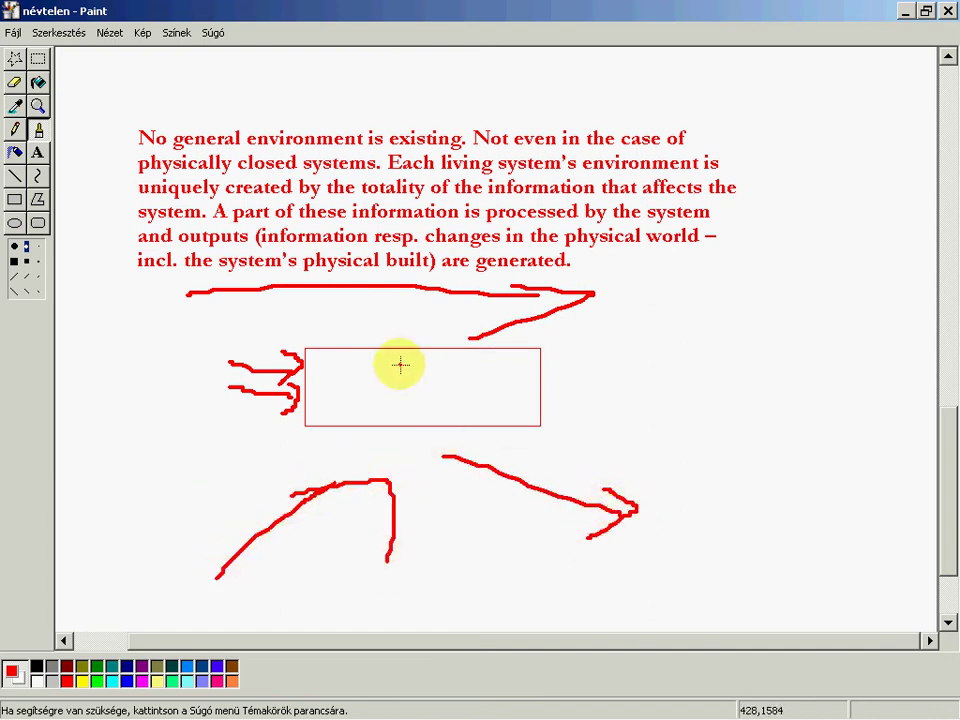
{"action": "left_click", "coordinate": [38, 83]}
{"action": "left_click", "coordinate": [347, 396]}
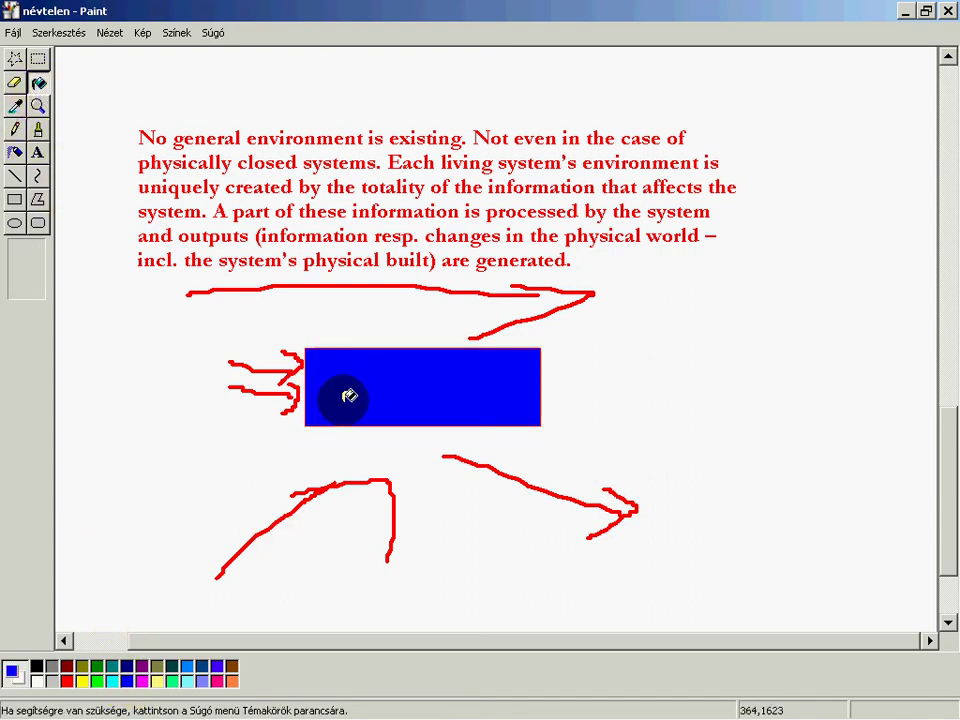
- Draw two nested blue freehand loops around the blue box's left end and its red arrows
{"action": "left_click", "coordinate": [38, 129]}
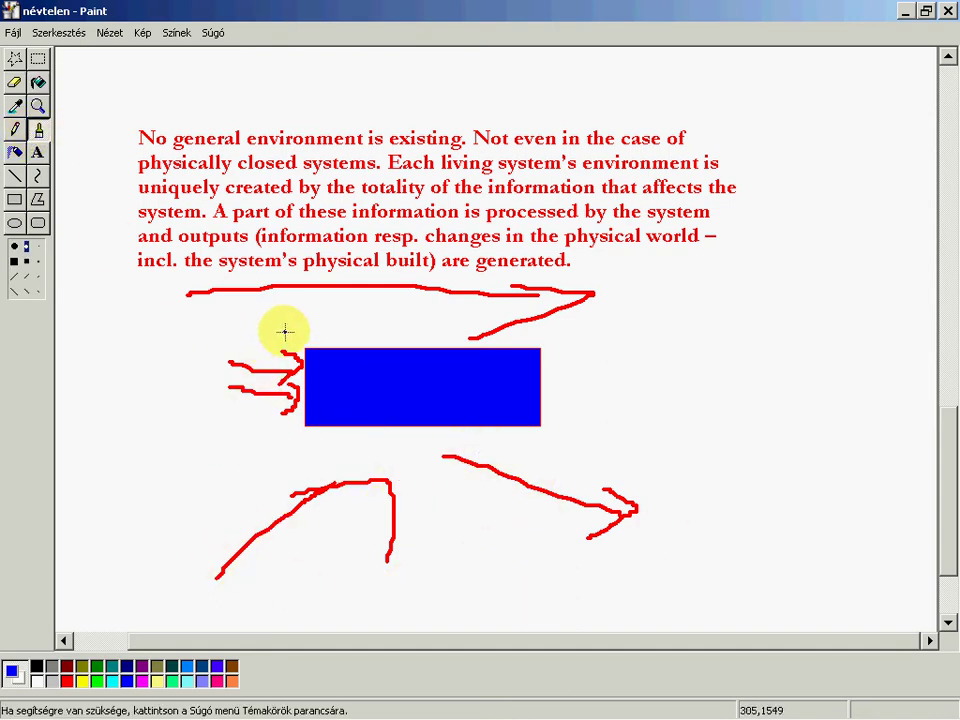
{"action": "mouse_move", "coordinate": [285, 330]}
{"action": "left_mouse_down"}
{"action": "mouse_move", "coordinate": [279, 424]}
{"action": "mouse_move", "coordinate": [305, 424]}
{"action": "left_mouse_up"}
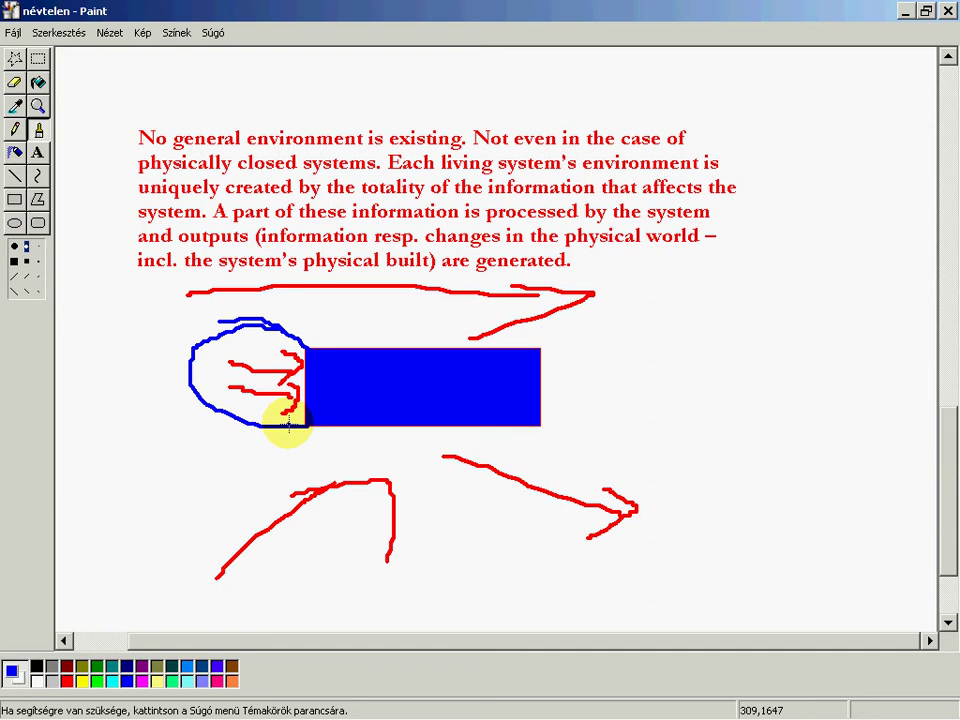
{"action": "left_click", "coordinate": [390, 380]}
{"action": "mouse_move", "coordinate": [390, 380]}
{"action": "left_mouse_down"}
{"action": "mouse_move", "coordinate": [416, 381]}
{"action": "mouse_move", "coordinate": [400, 380]}
{"action": "left_mouse_up"}
{"action": "mouse_move", "coordinate": [222, 345]}
{"action": "left_mouse_down"}
{"action": "mouse_move", "coordinate": [236, 326]}
{"action": "mouse_move", "coordinate": [167, 358]}
{"action": "mouse_move", "coordinate": [317, 429]}
{"action": "mouse_move", "coordinate": [175, 330]}
{"action": "left_mouse_up"}
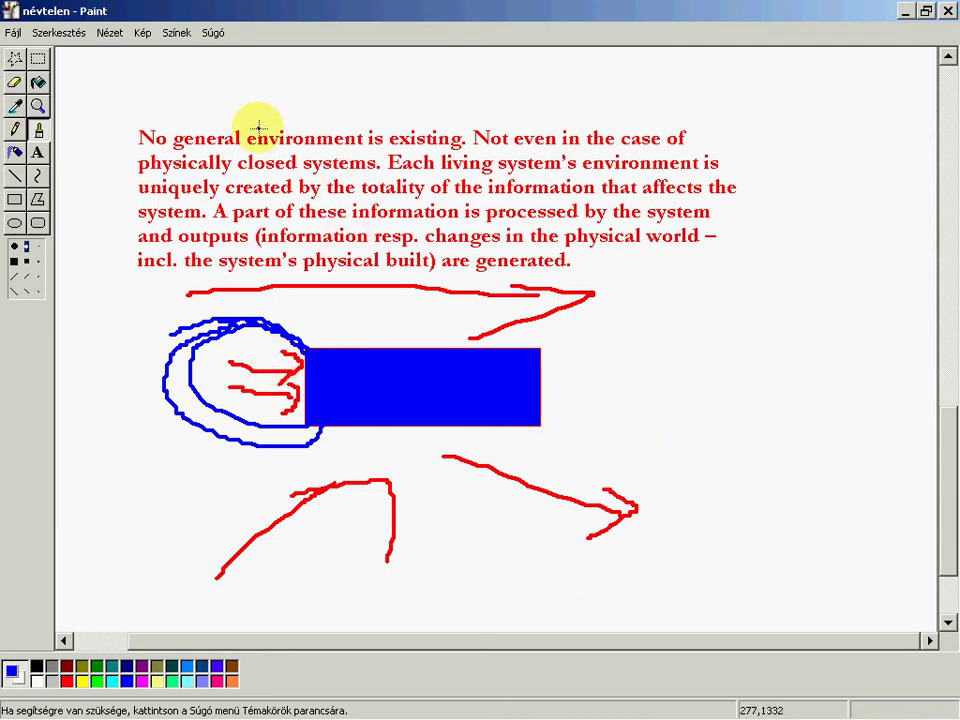
- Circle the paragraph's opening sentence in blue and draw two blue lines down from the box's underside
{"action": "mouse_move", "coordinate": [123, 112]}
{"action": "left_mouse_down"}
{"action": "mouse_move", "coordinate": [154, 146]}
{"action": "mouse_move", "coordinate": [437, 142]}
{"action": "mouse_move", "coordinate": [429, 107]}
{"action": "mouse_move", "coordinate": [161, 103]}
{"action": "left_mouse_up"}
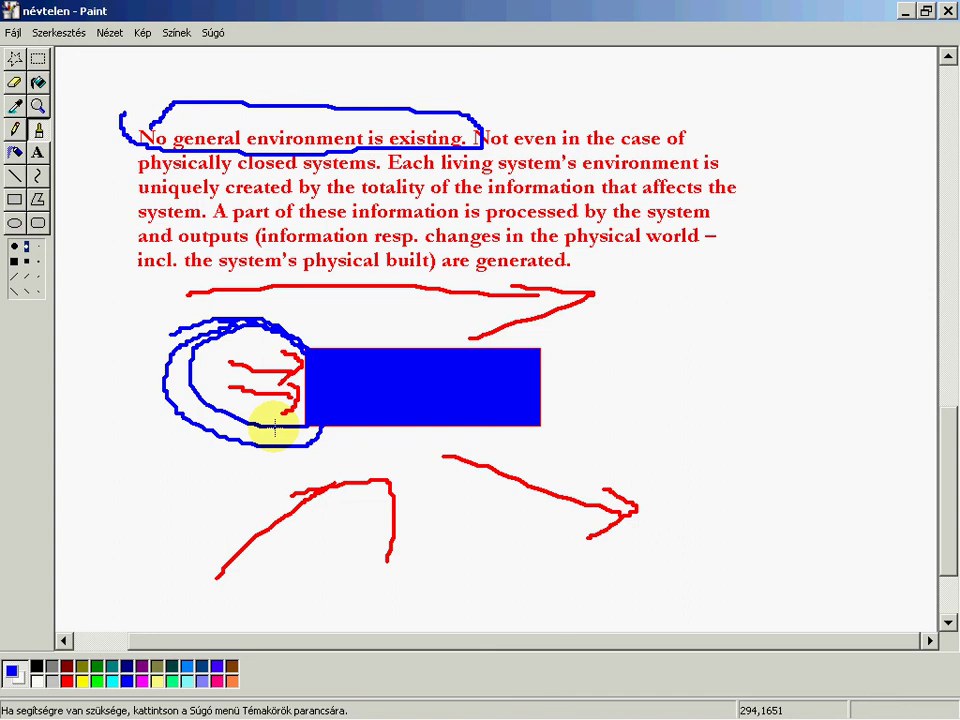
{"action": "mouse_move", "coordinate": [446, 589]}
{"action": "left_mouse_down"}
{"action": "mouse_move", "coordinate": [430, 436]}
{"action": "mouse_move", "coordinate": [455, 455]}
{"action": "mouse_move", "coordinate": [421, 447]}
{"action": "left_mouse_up"}
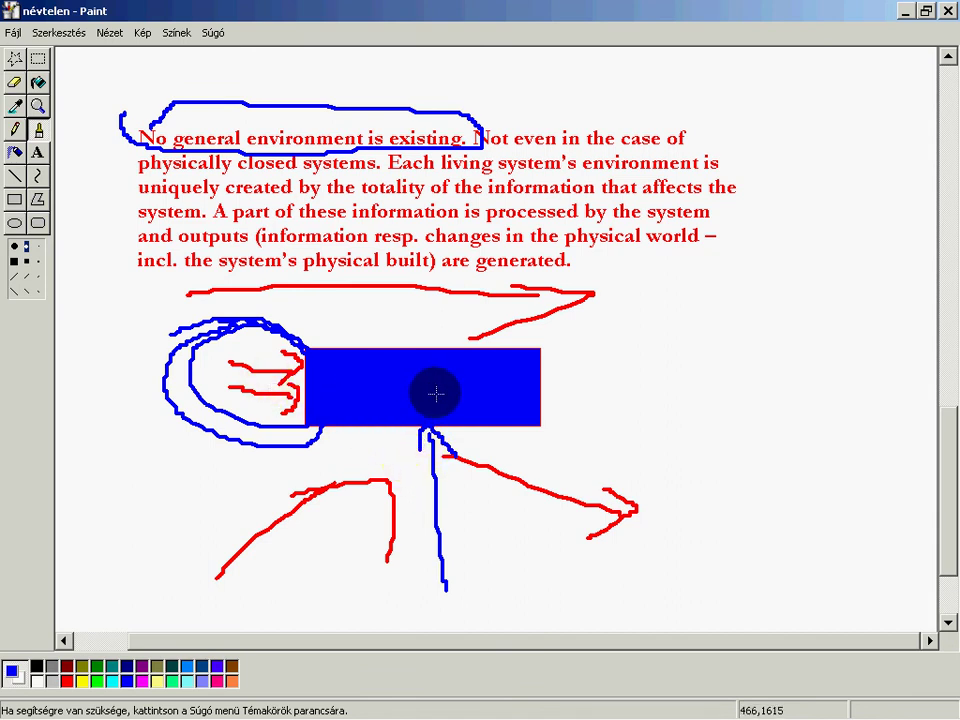
{"action": "mouse_move", "coordinate": [468, 605]}
{"action": "left_mouse_down"}
{"action": "mouse_move", "coordinate": [467, 467]}
{"action": "mouse_move", "coordinate": [485, 437]}
{"action": "mouse_move", "coordinate": [508, 490]}
{"action": "left_mouse_up"}
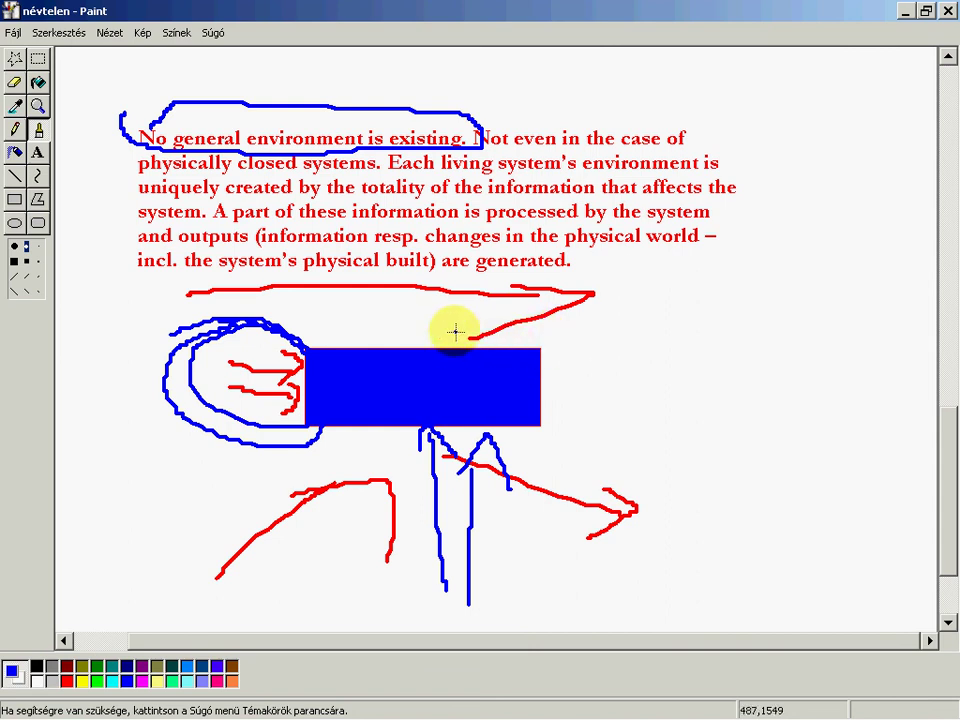
- Draw two blue arrows leaving the box's right side toward a new hand-drawn blue box
{"action": "mouse_move", "coordinate": [559, 371]}
{"action": "left_mouse_down"}
{"action": "mouse_move", "coordinate": [640, 365]}
{"action": "mouse_move", "coordinate": [622, 390]}
{"action": "left_mouse_up"}
{"action": "mouse_move", "coordinate": [563, 403]}
{"action": "left_mouse_down"}
{"action": "mouse_move", "coordinate": [615, 399]}
{"action": "mouse_move", "coordinate": [628, 418]}
{"action": "mouse_move", "coordinate": [620, 425]}
{"action": "left_mouse_up"}
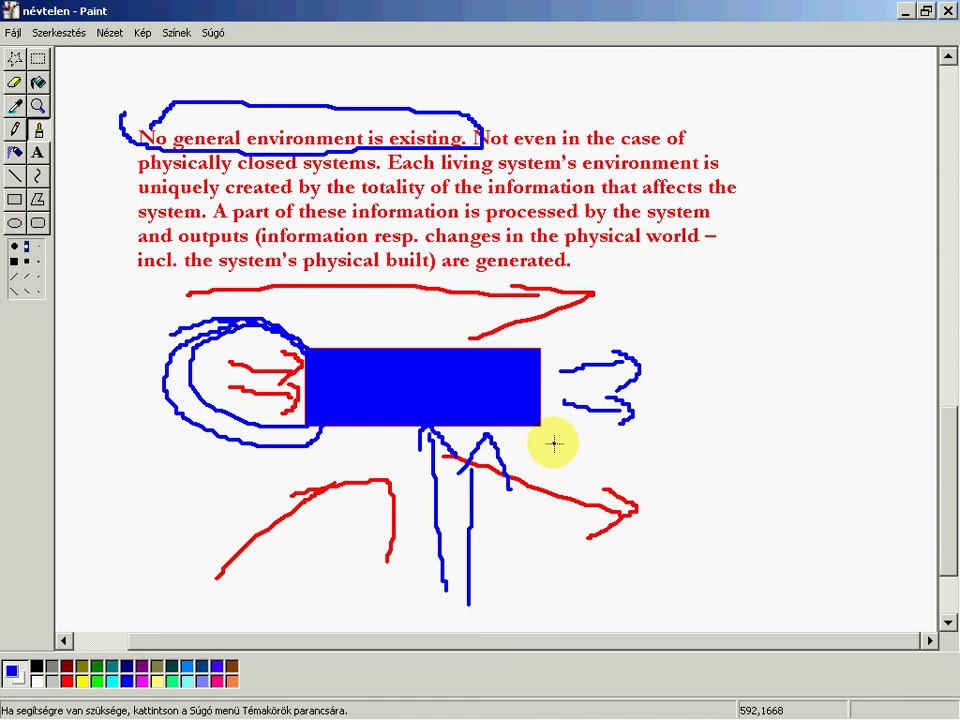
{"action": "mouse_move", "coordinate": [707, 430]}
{"action": "left_mouse_down"}
{"action": "mouse_move", "coordinate": [671, 343]}
{"action": "mouse_move", "coordinate": [903, 329]}
{"action": "mouse_move", "coordinate": [761, 429]}
{"action": "mouse_move", "coordinate": [710, 428]}
{"action": "left_mouse_up"}
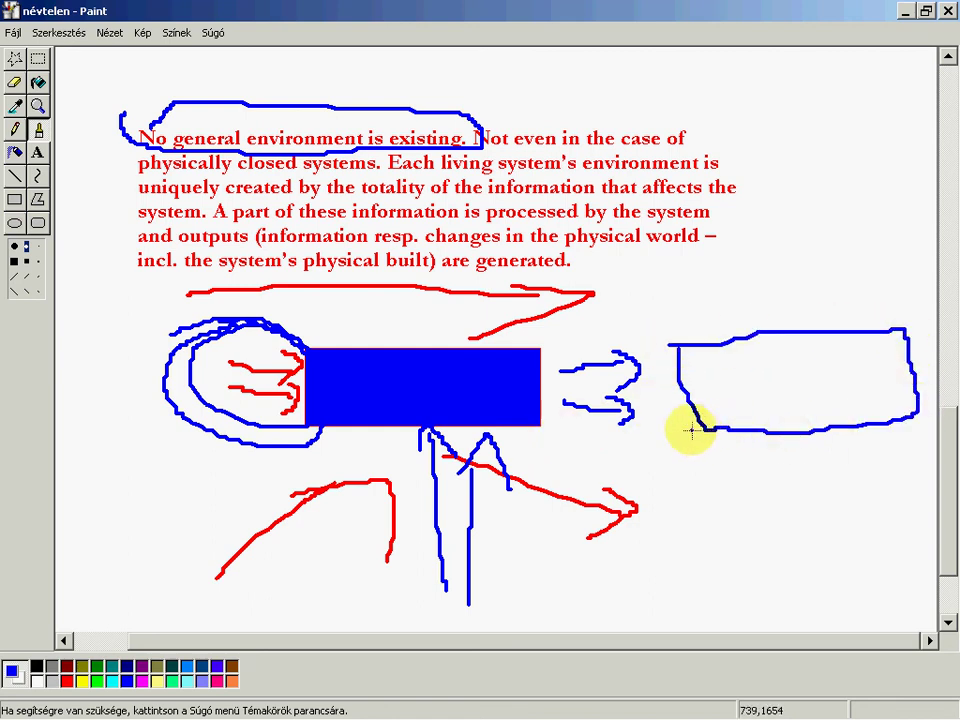